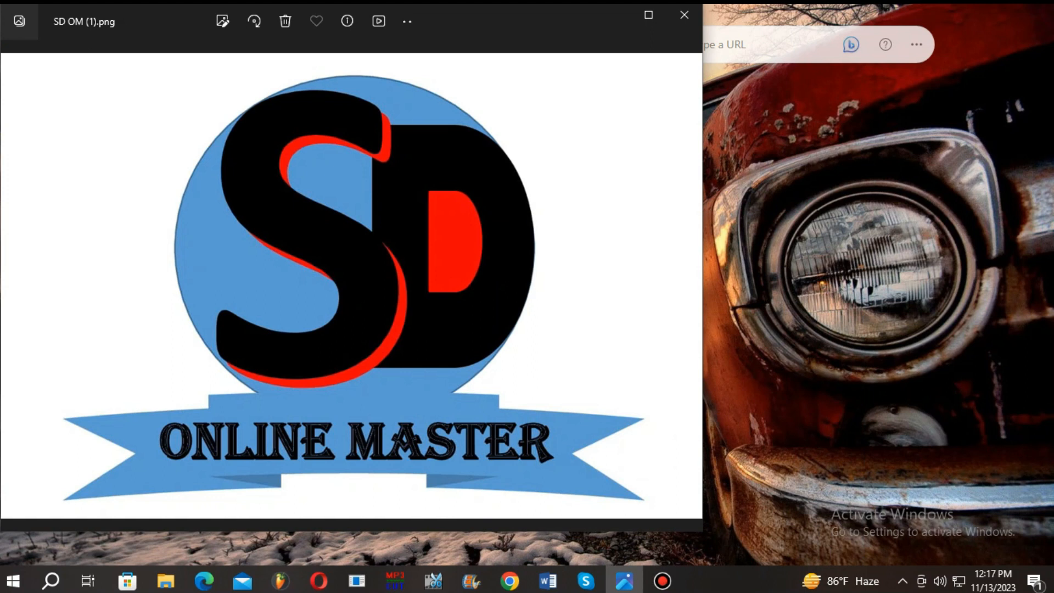
- View the finished SD-OM logo image, and switch to Word to create a blank document
key(Right)
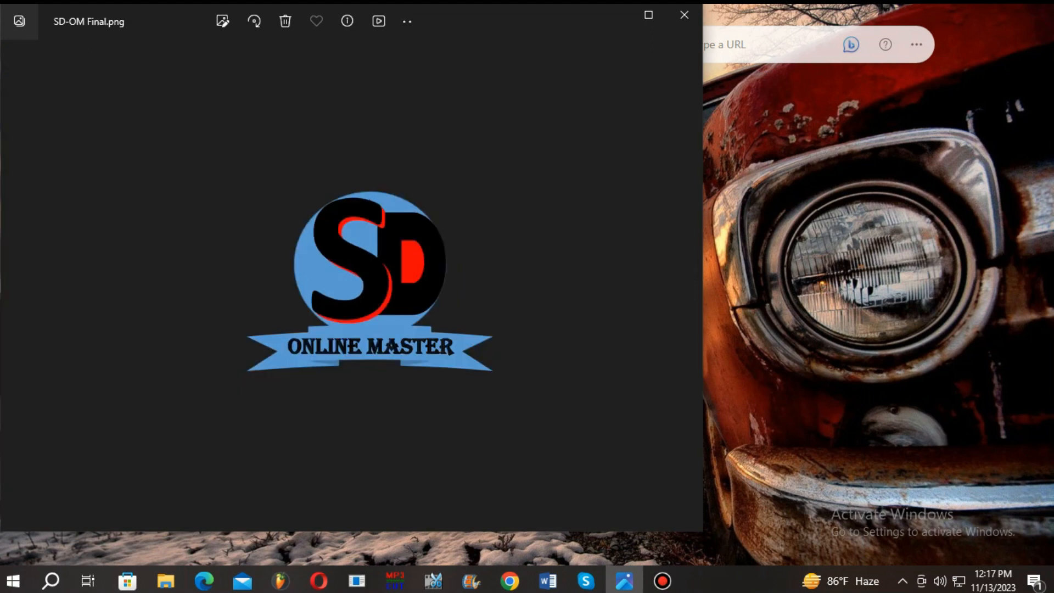
scroll(352, 346, up, 3)
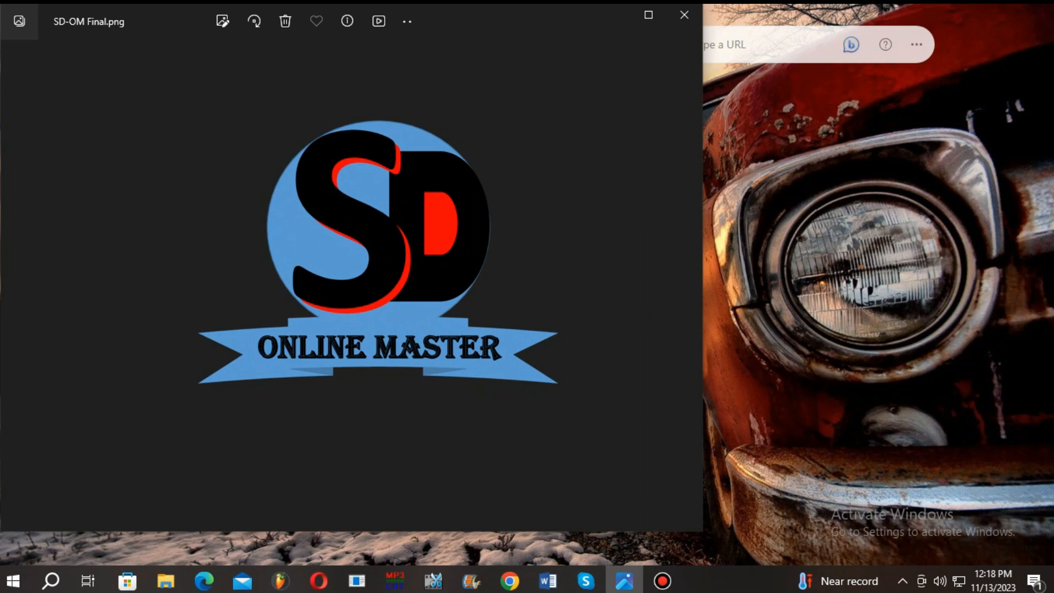
click(548, 581)
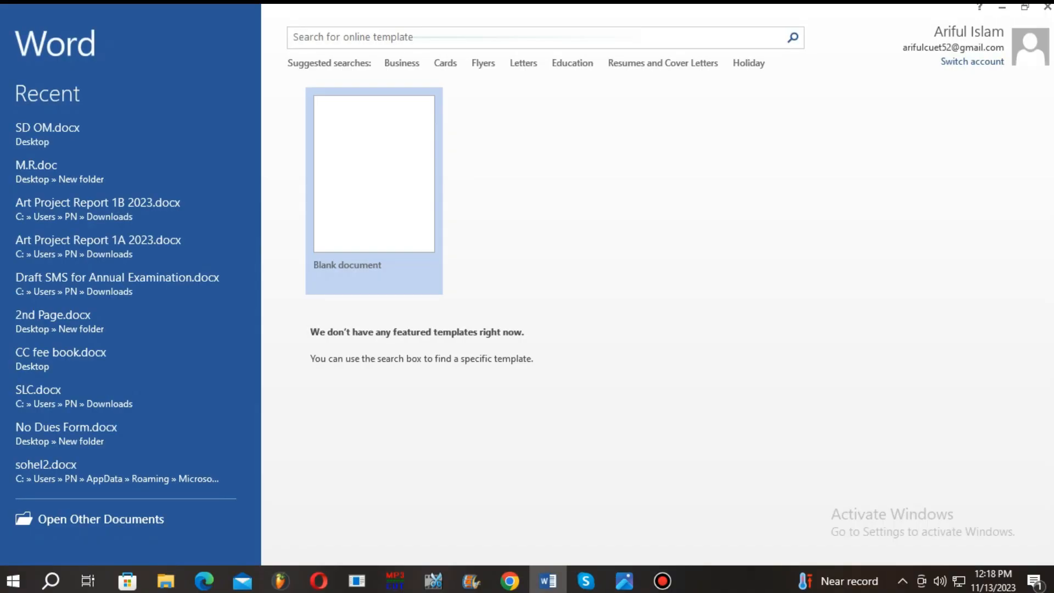
click(683, 441)
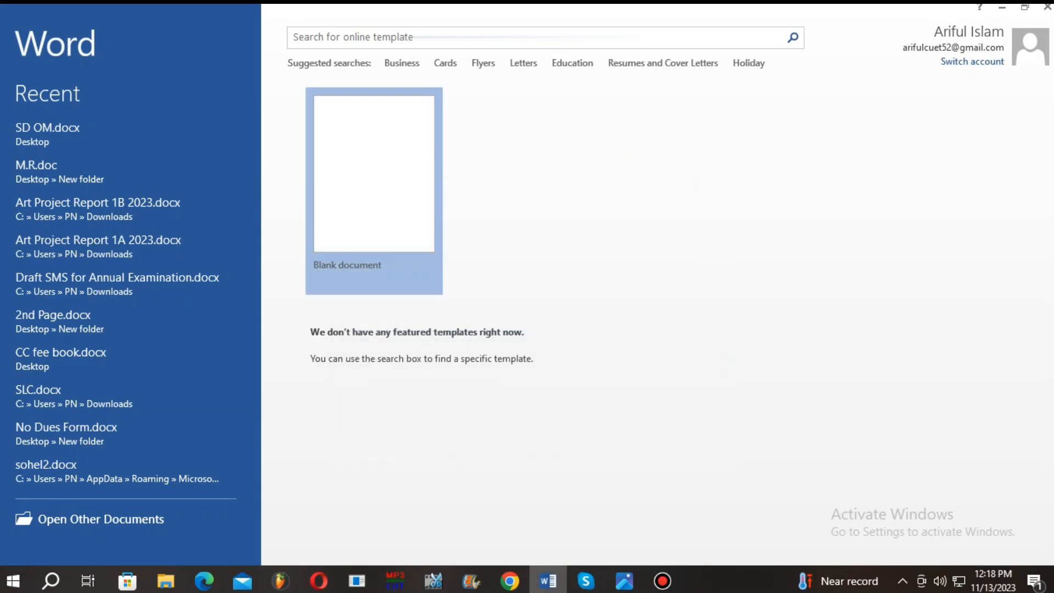
click(374, 191)
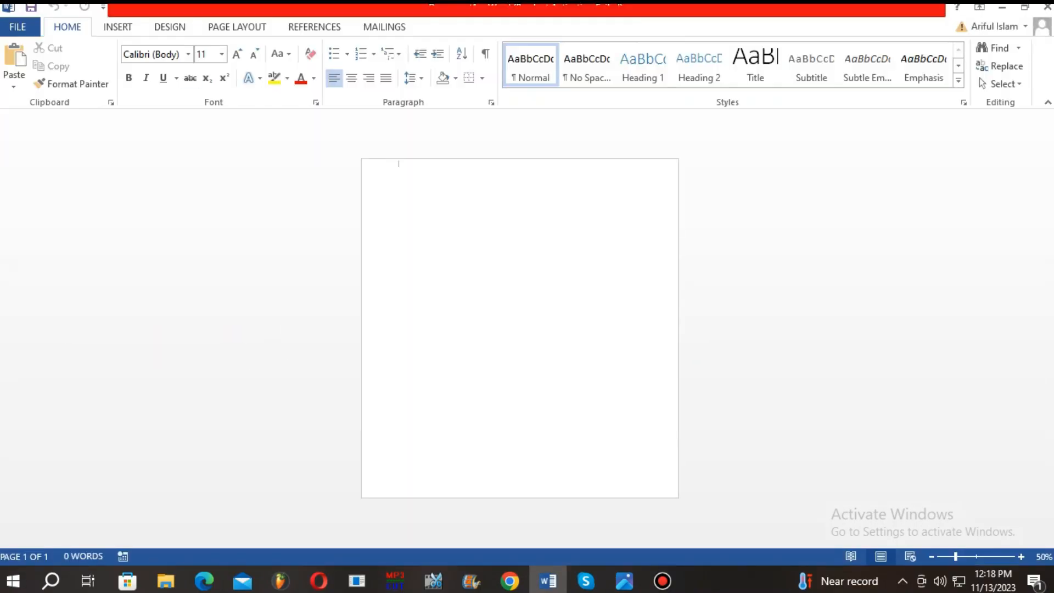
- Set the blank document's paper size to a preset slightly narrower than Letter
click(170, 27)
click(237, 26)
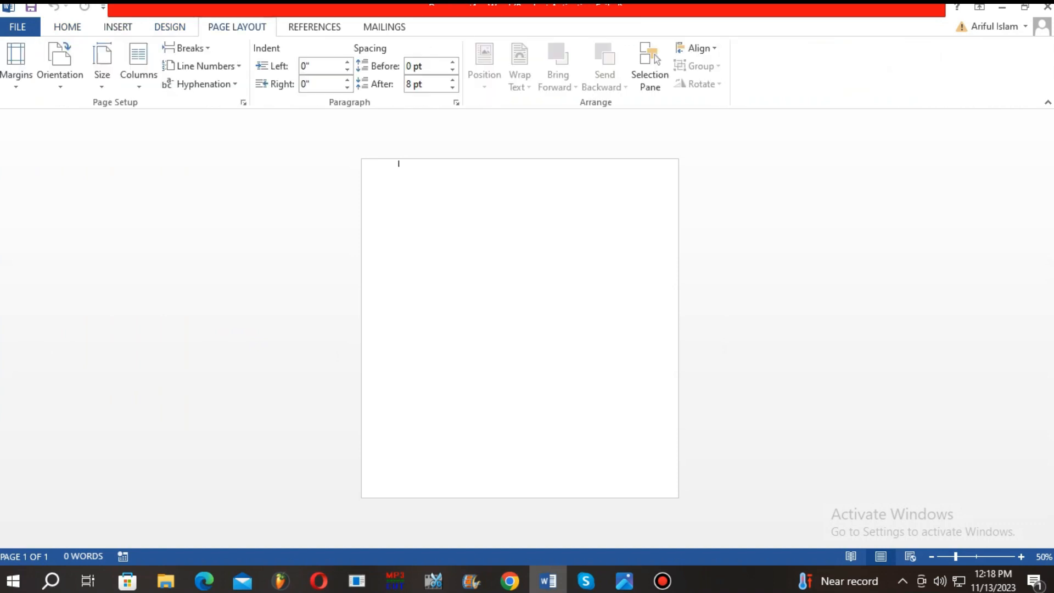
click(103, 65)
scroll(176, 263, down, 3)
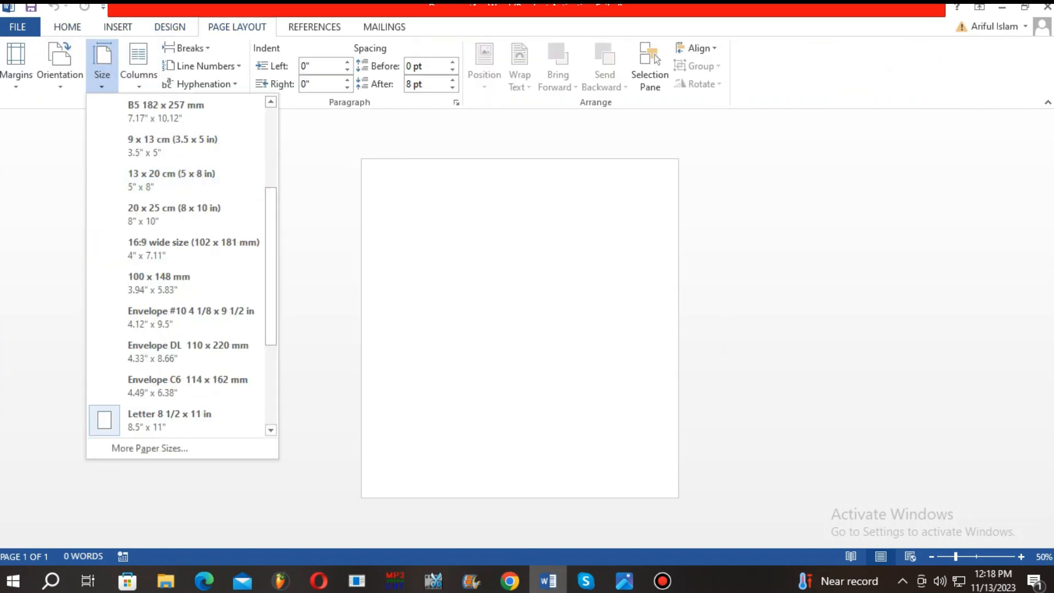
scroll(175, 264, up, 3)
click(165, 107)
- Set the page orientation to portrait and apply a preset margin setting
click(60, 66)
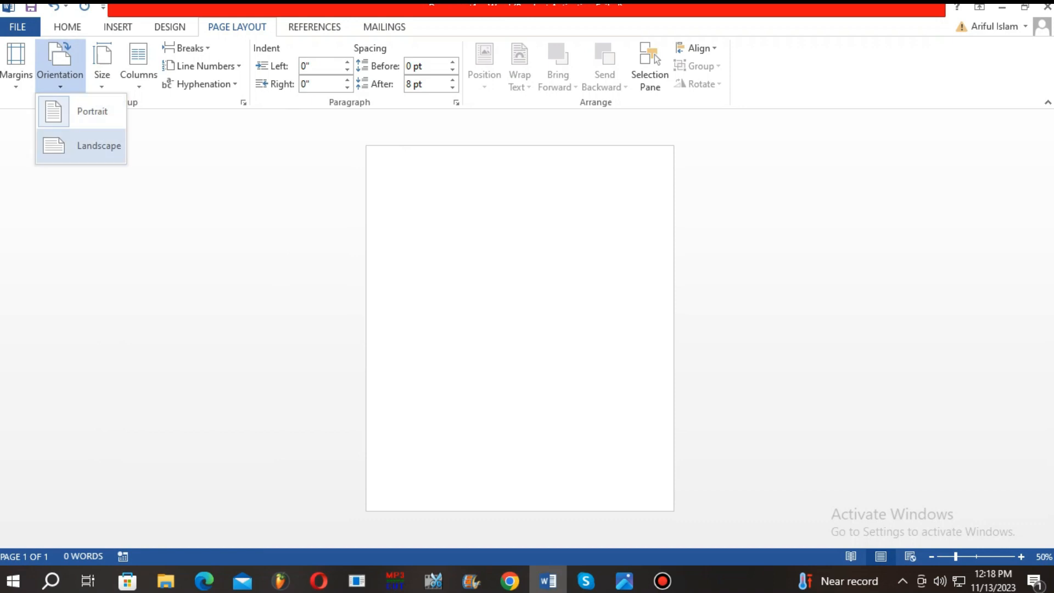
click(92, 111)
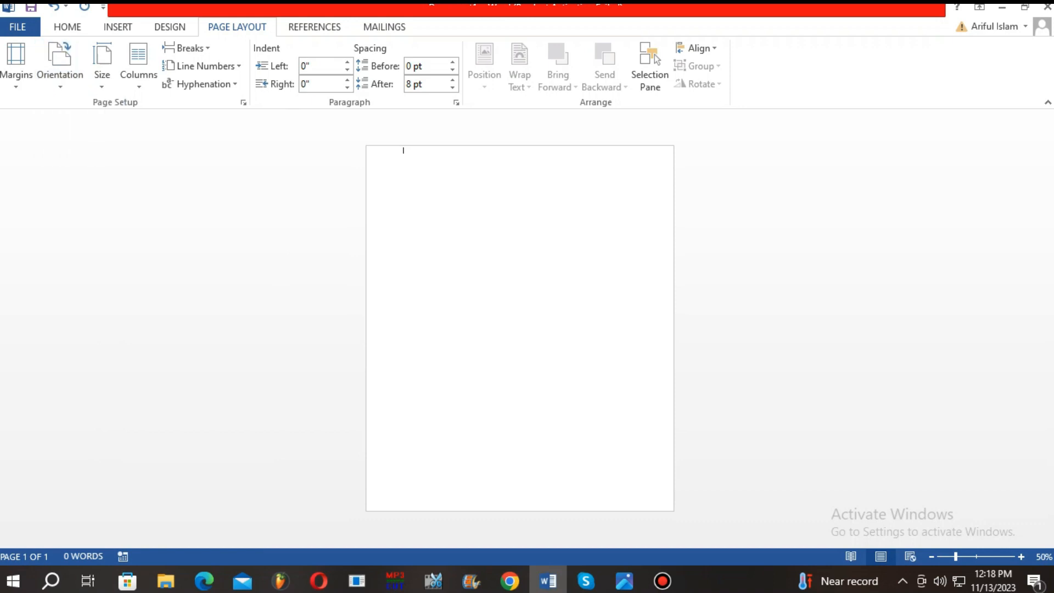
click(16, 66)
click(96, 172)
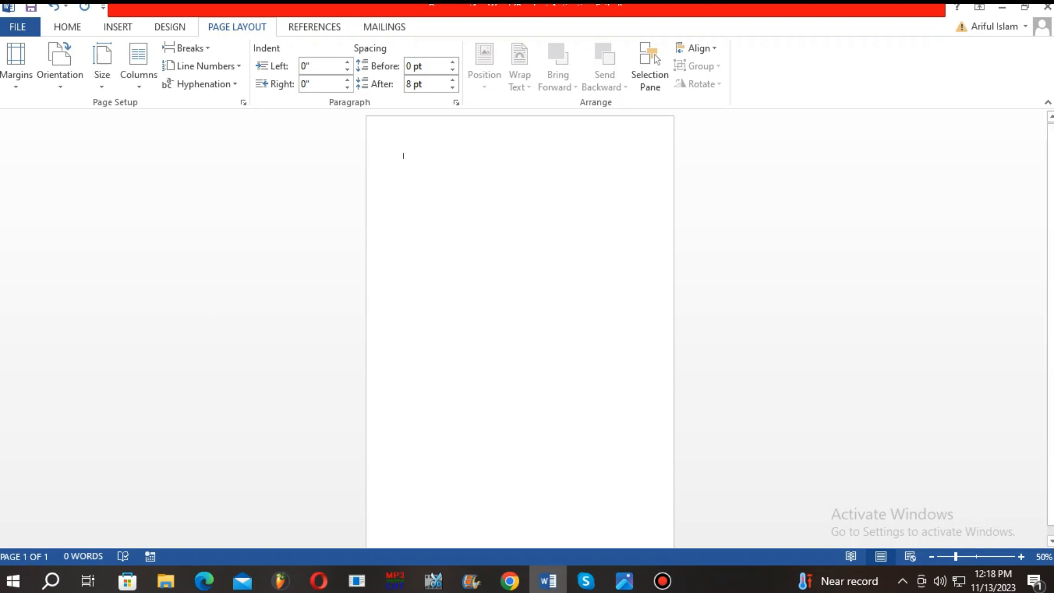
scroll(520, 332, down, 1)
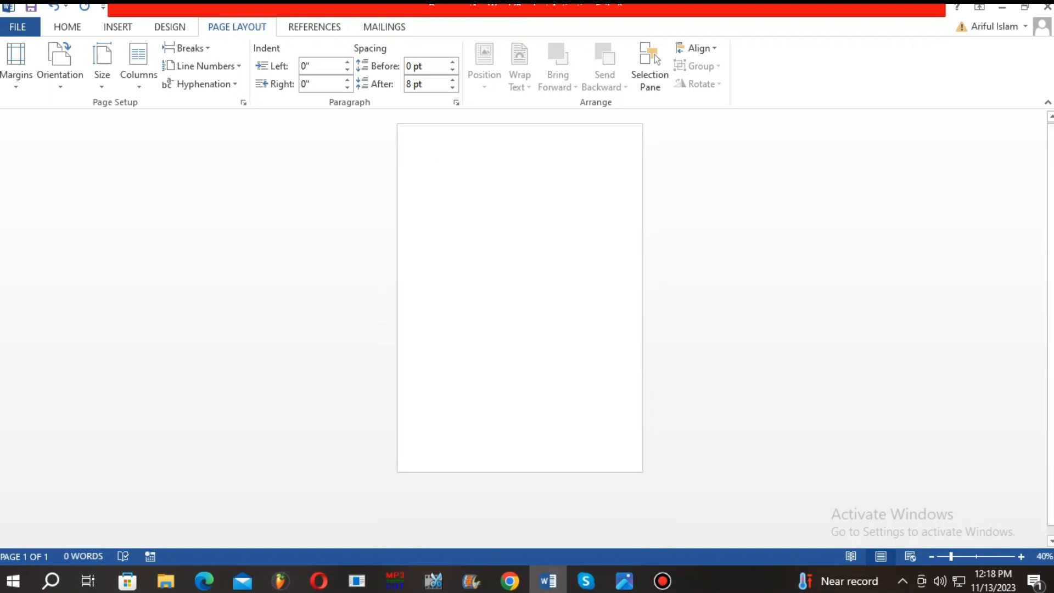
- Draw a circle about 4.24" high and 4.18" wide on the middle-right part of the page
click(117, 27)
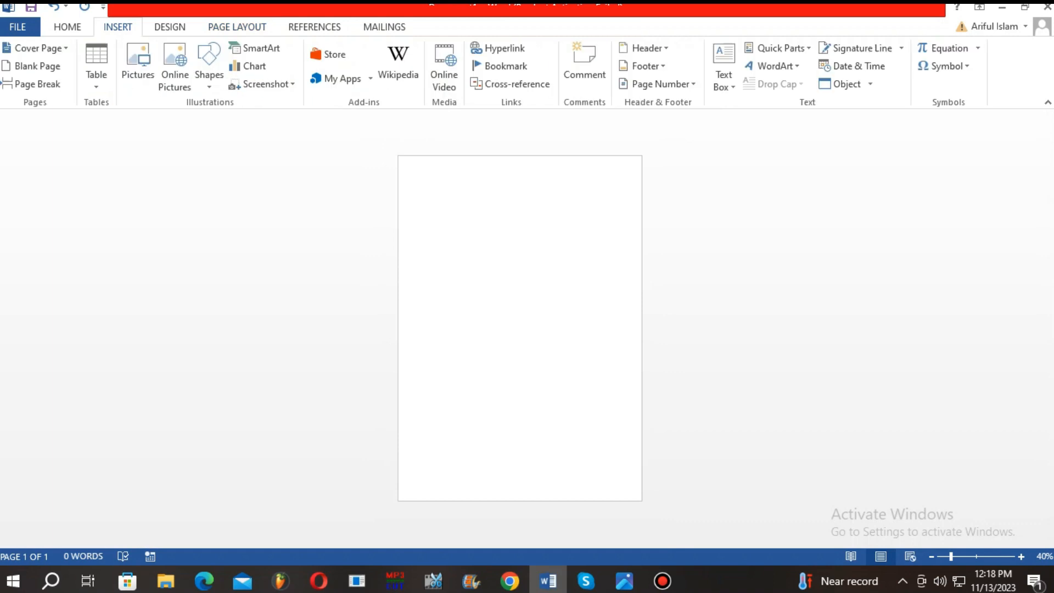
click(209, 66)
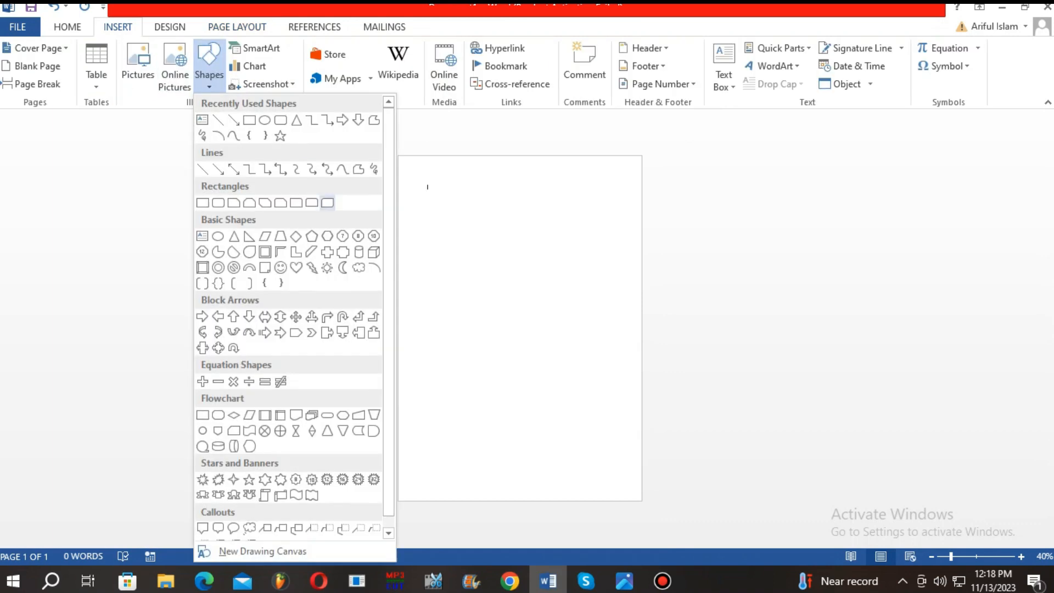
click(273, 122)
mouse_move(486, 264)
mouse_down()
mouse_move(598, 394)
mouse_move(611, 390)
mouse_up()
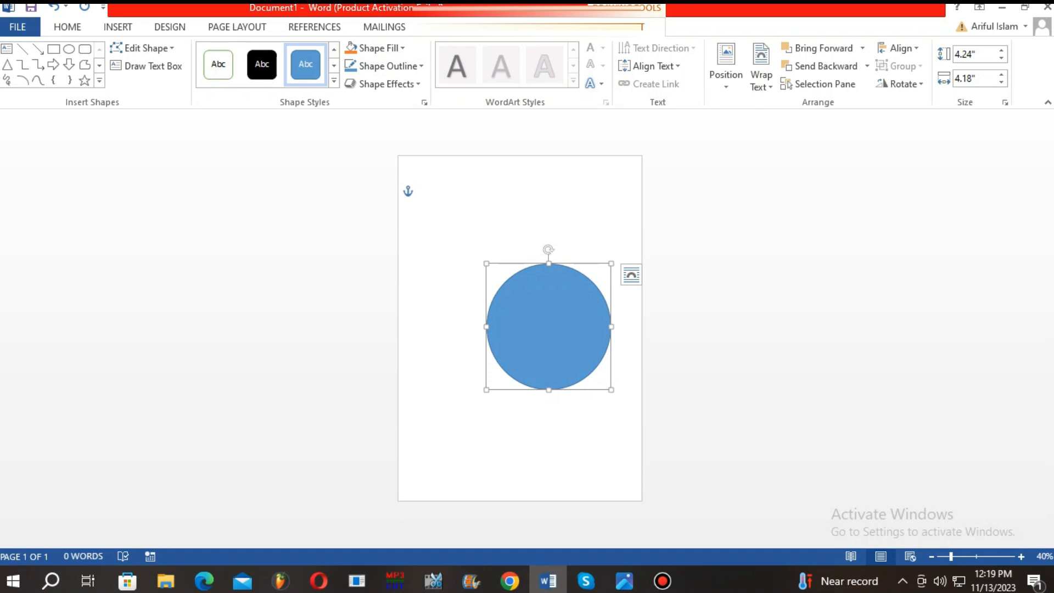
- Remove the outline of the blue circle
click(377, 48)
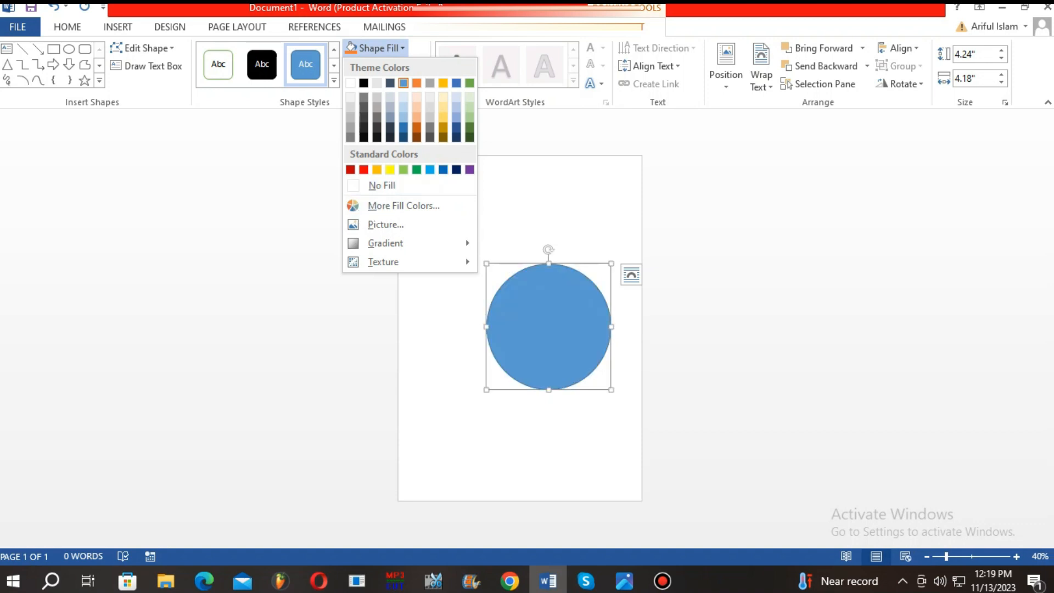
click(385, 225)
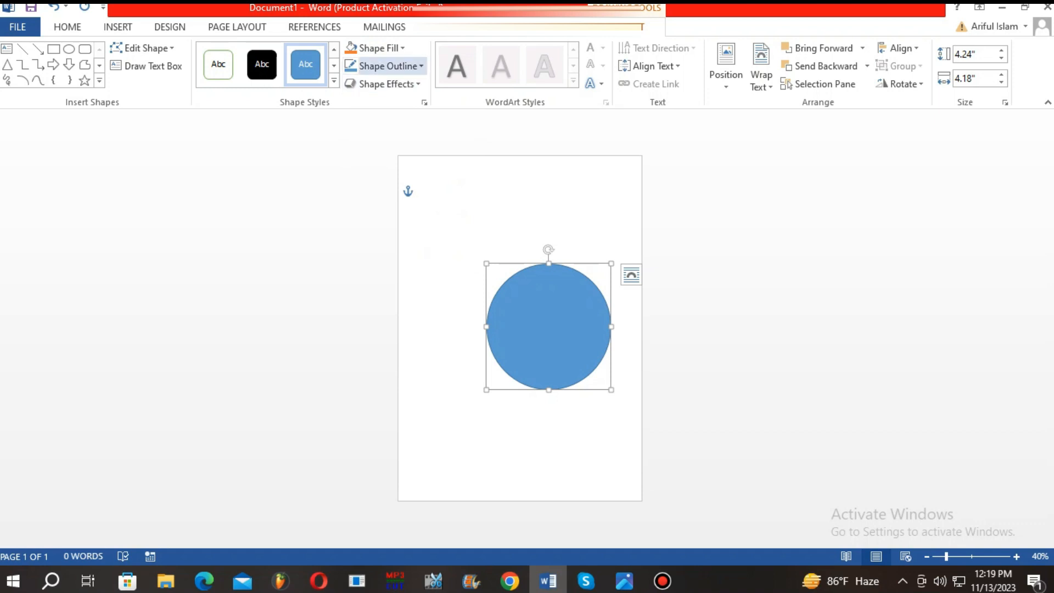
click(388, 66)
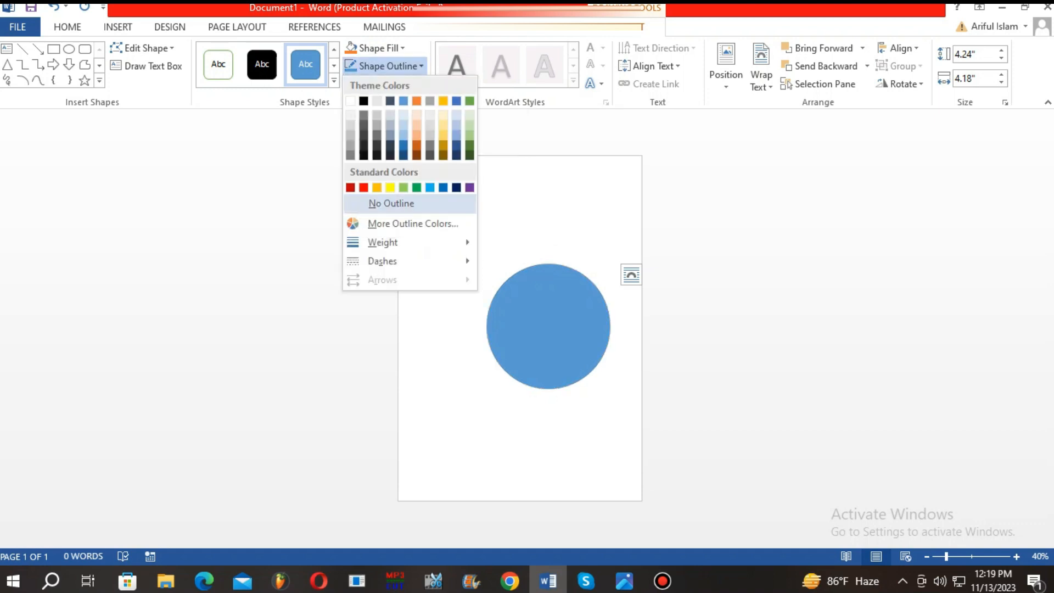
click(391, 203)
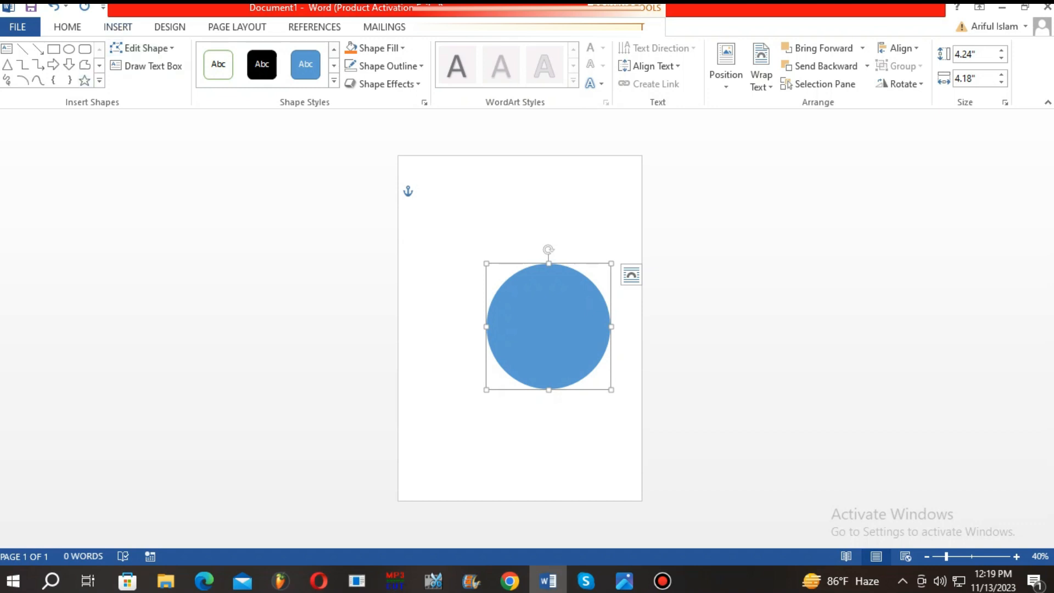
- Draw a D-shaped flowchart Delay shape about 2.95" high and 2.18" wide over the right half of the circle
click(99, 81)
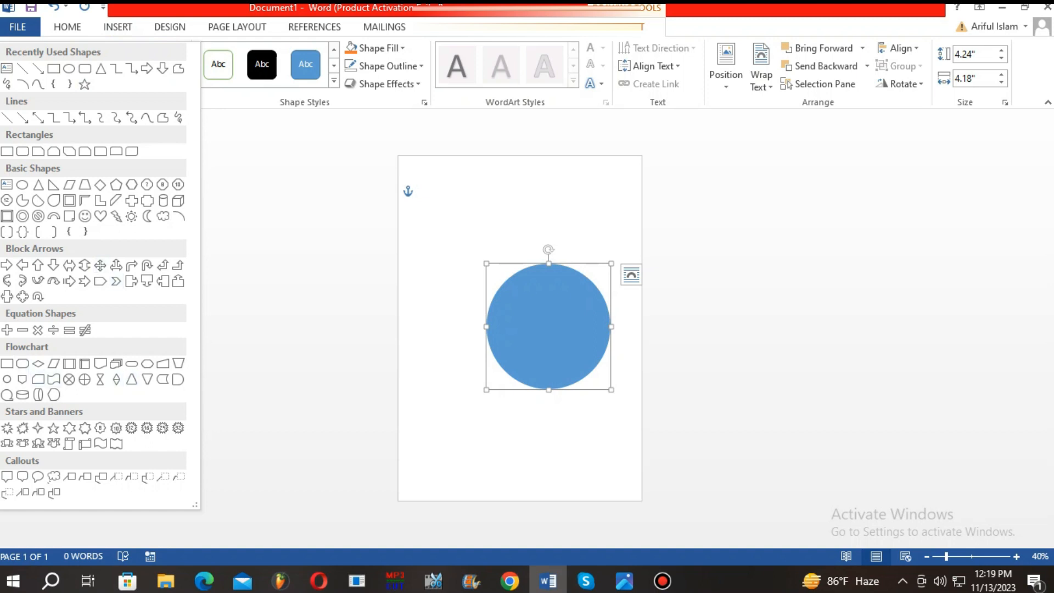
click(177, 380)
drag(544, 283, 609, 370)
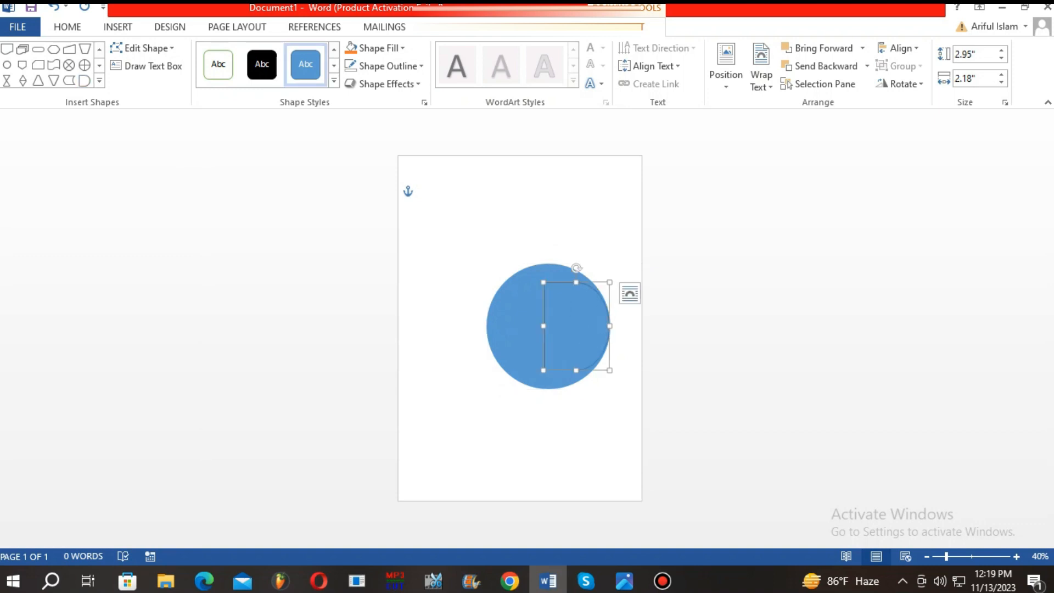
- Fill the large D shape with black and remove its outline
click(373, 47)
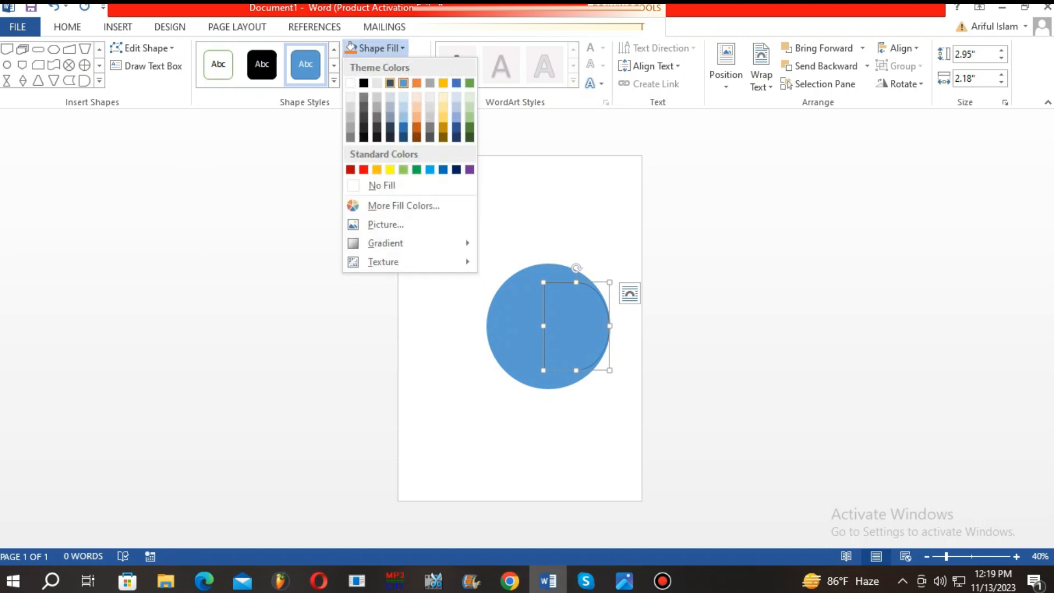
click(363, 82)
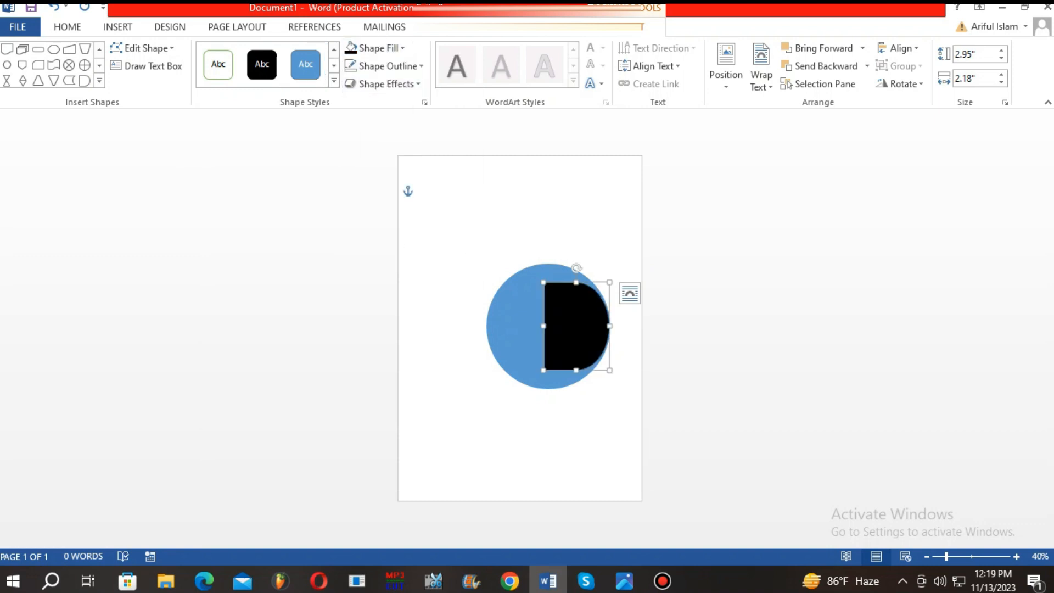
click(384, 66)
click(387, 203)
- Draw a smaller Delay shape inside the black D and narrow it from its straight side to about 1.47" by 1.21"
click(100, 81)
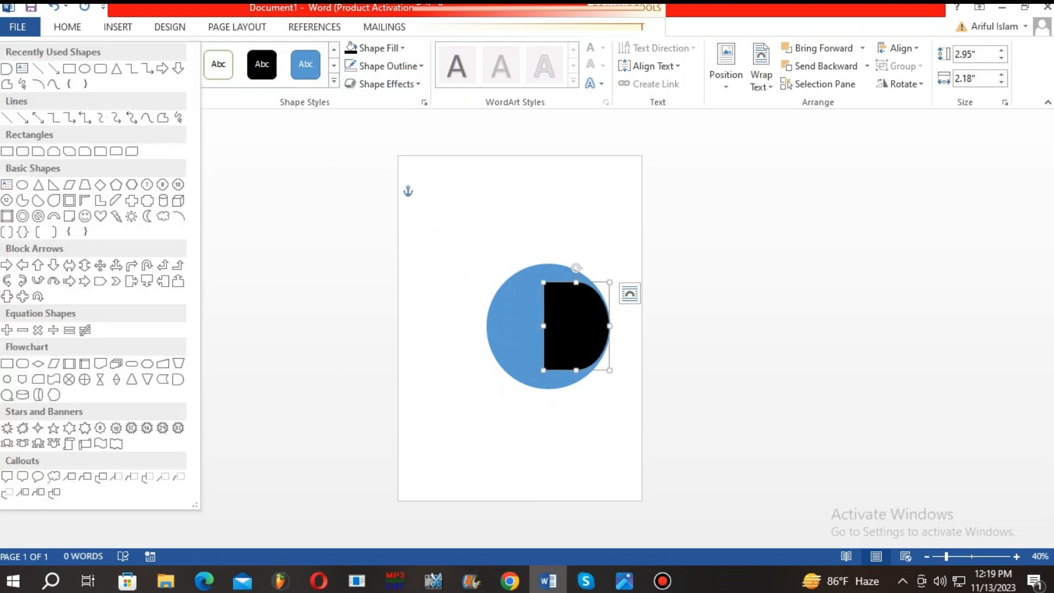
click(178, 379)
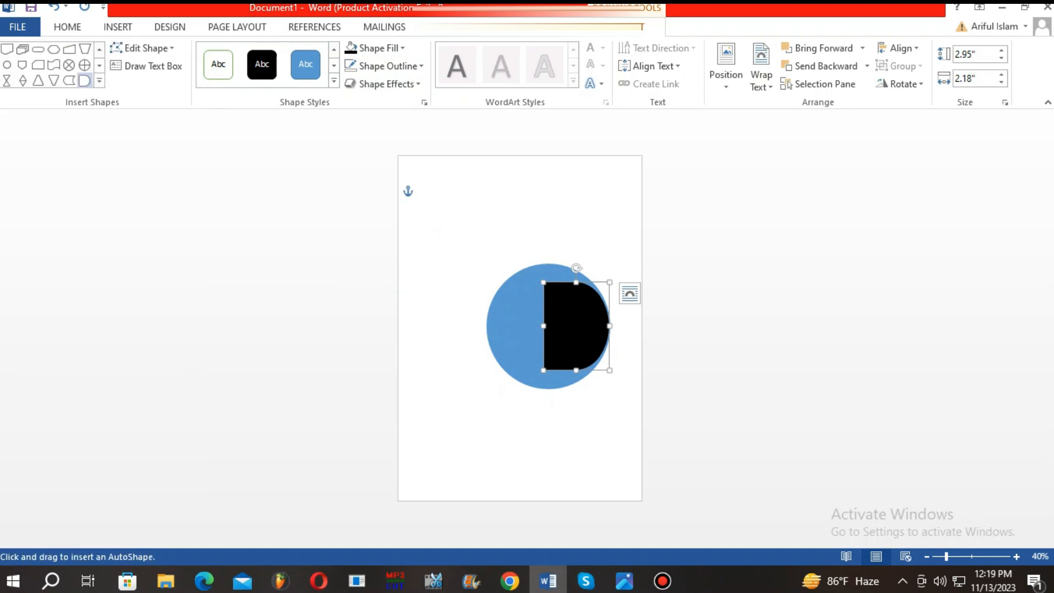
drag(558, 303, 598, 347)
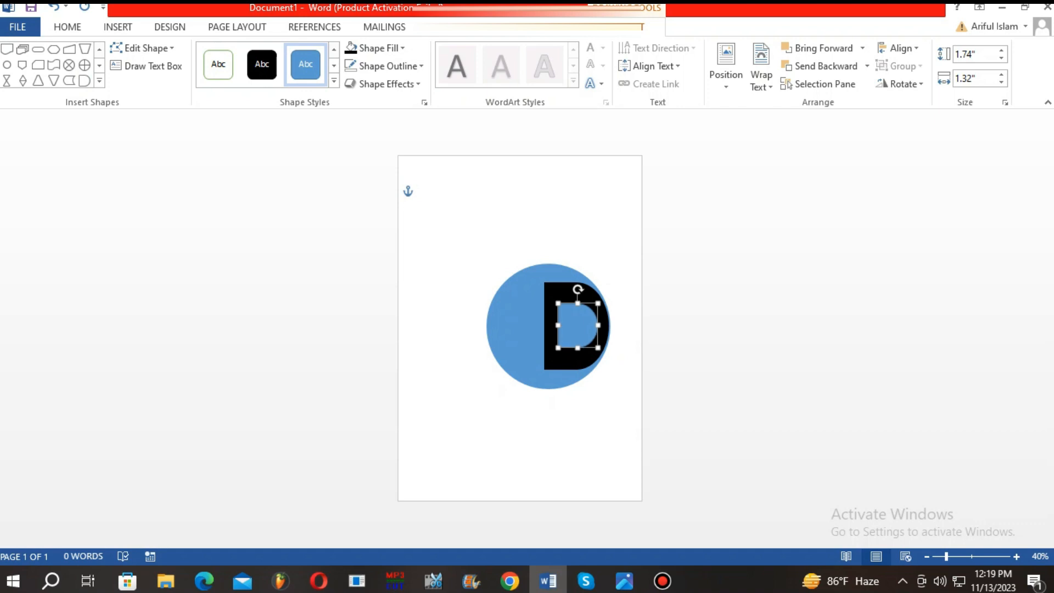
drag(557, 326, 561, 326)
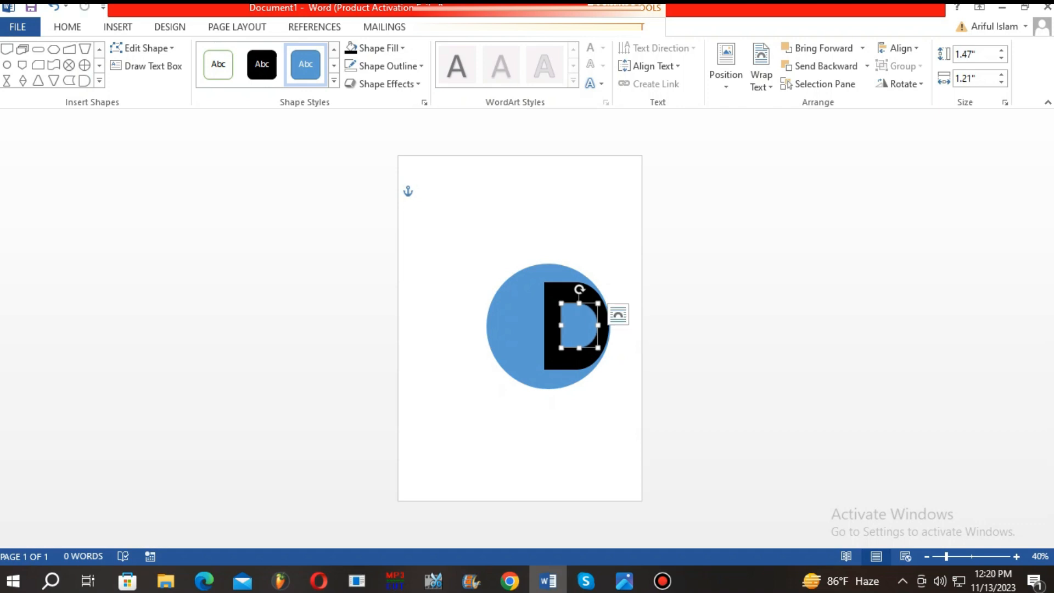
- Give the inner D shape a red outline and red fill, and extend its lower edge slightly
click(389, 66)
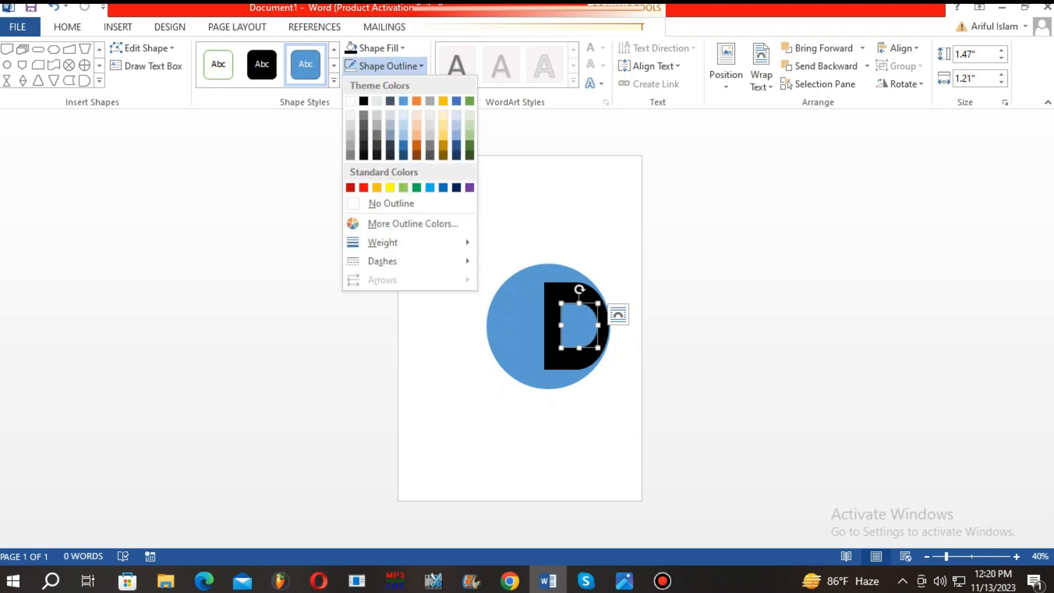
click(364, 187)
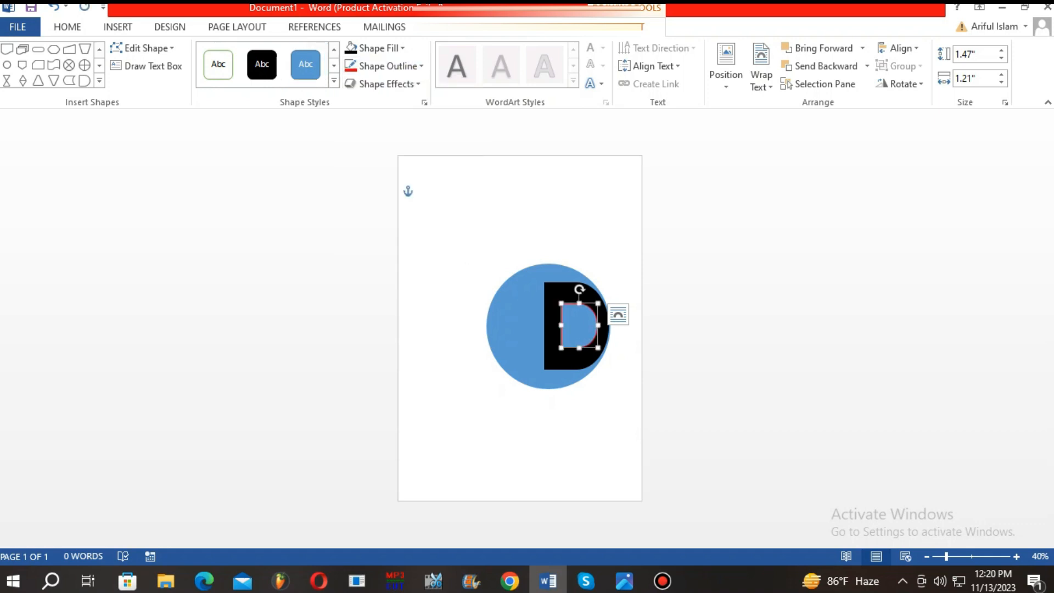
click(379, 48)
click(363, 170)
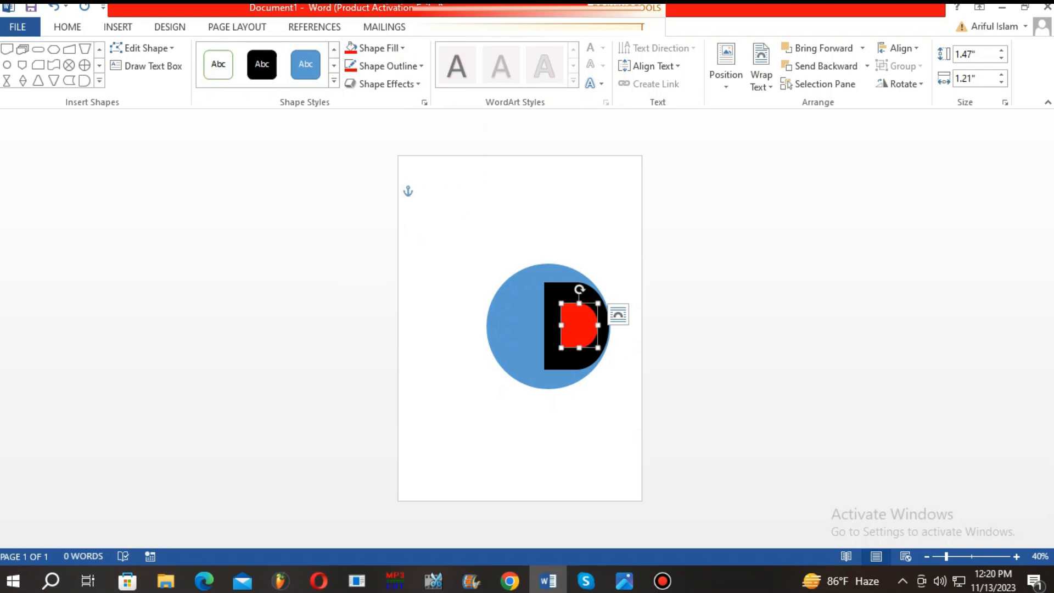
drag(579, 348, 579, 350)
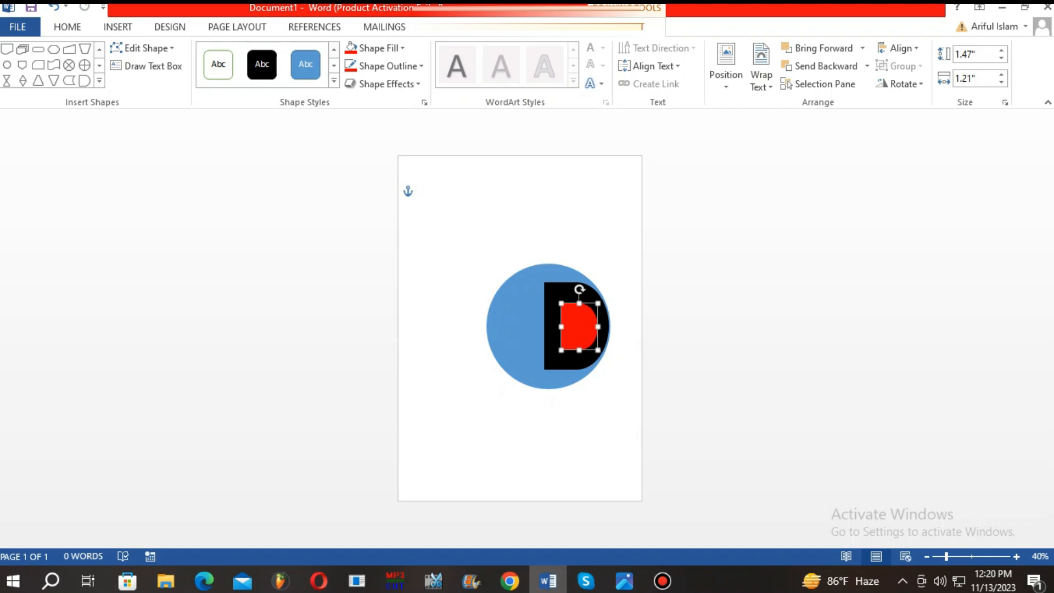
click(67, 26)
click(118, 26)
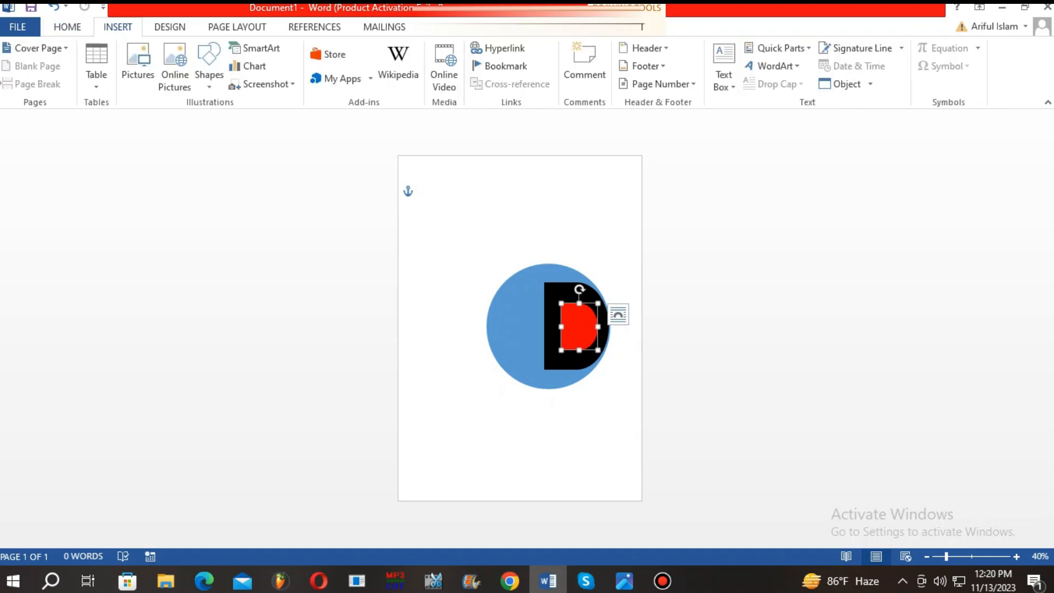
click(209, 64)
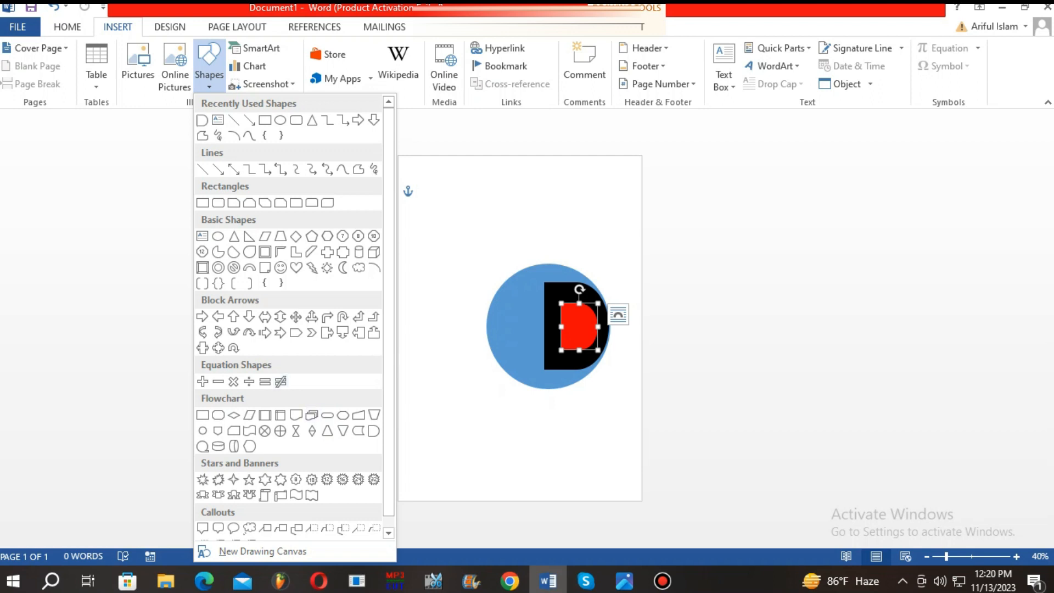
click(281, 381)
- Enter the letter S as body text at the start of the page, above the circle
click(428, 188)
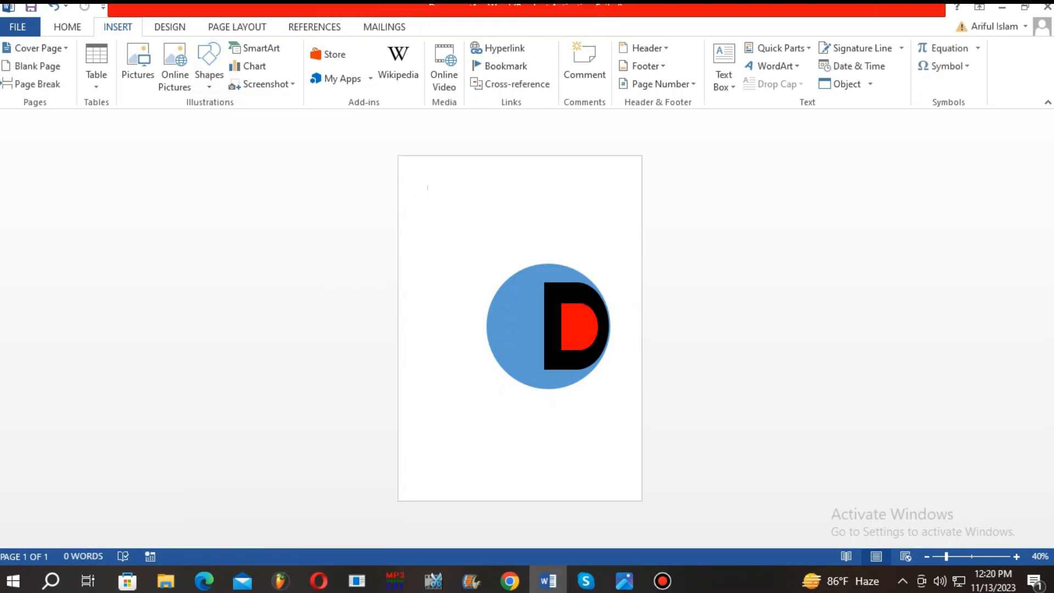
click(67, 26)
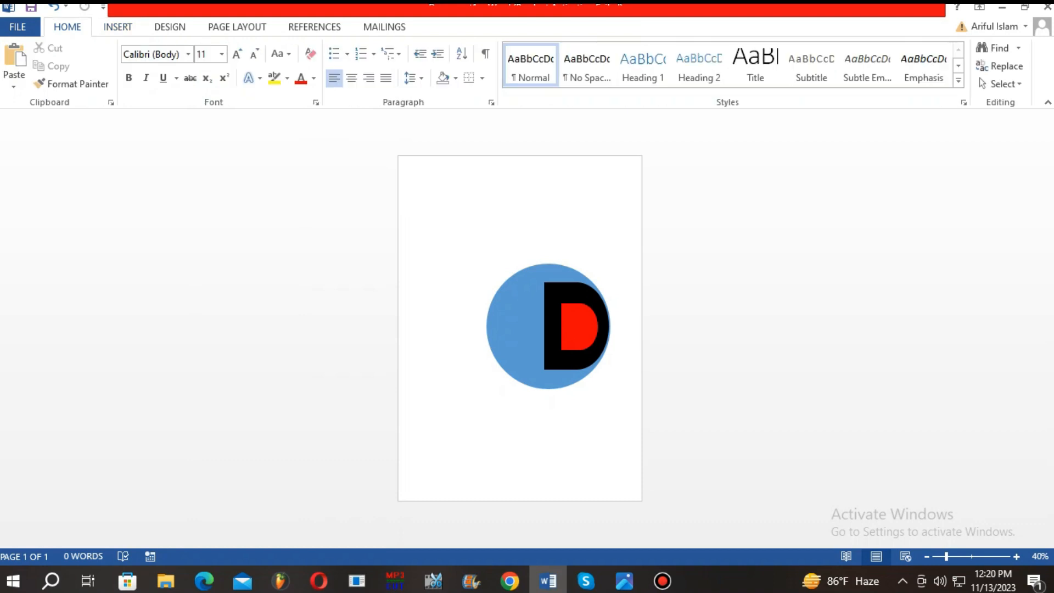
text(s)
double_click(428, 187)
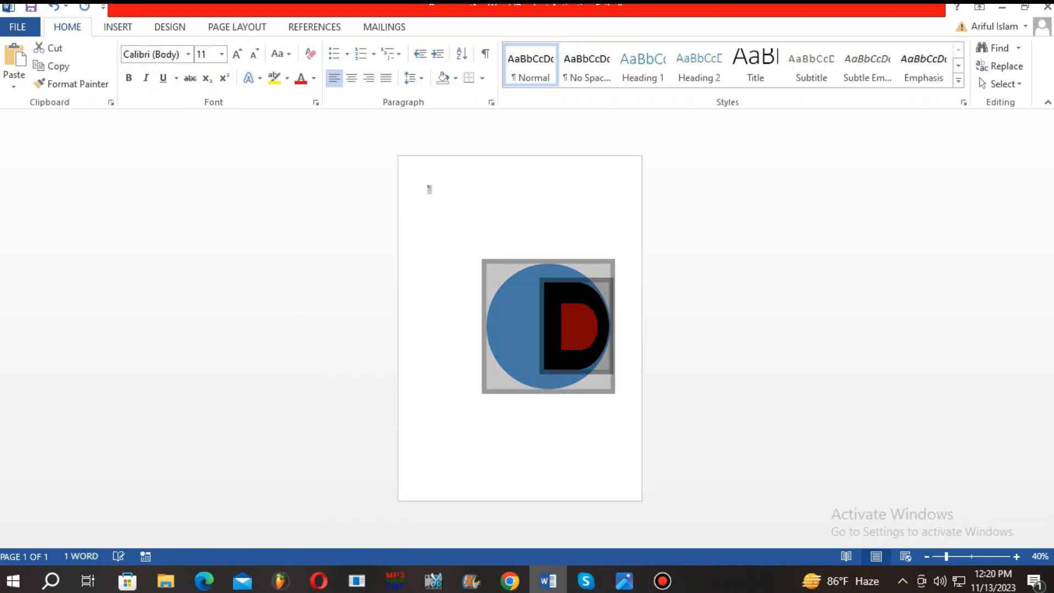
click(430, 188)
scroll(520, 328, up, 5)
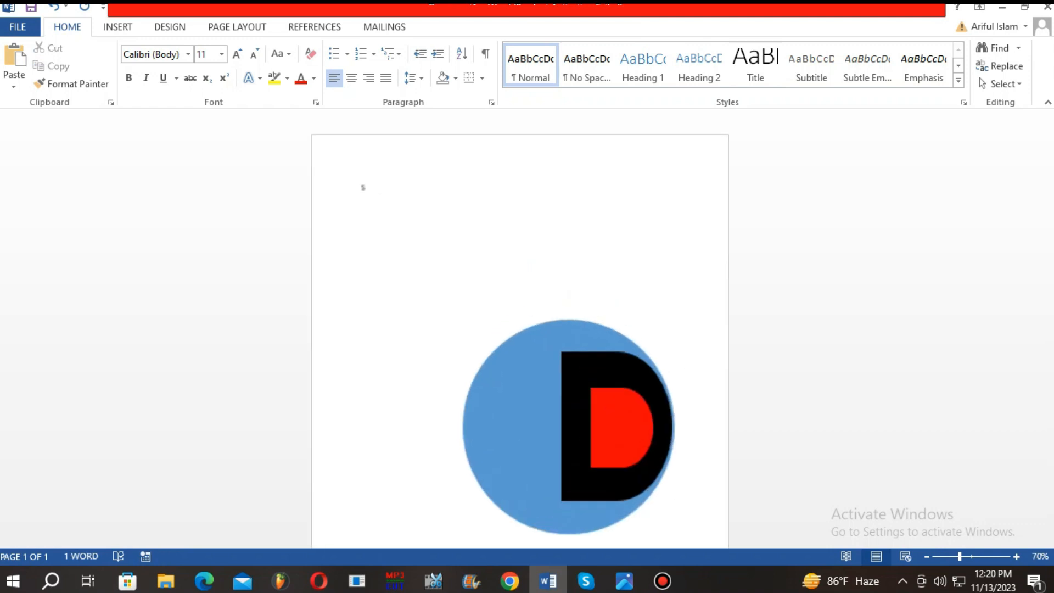
scroll(520, 328, down, 2)
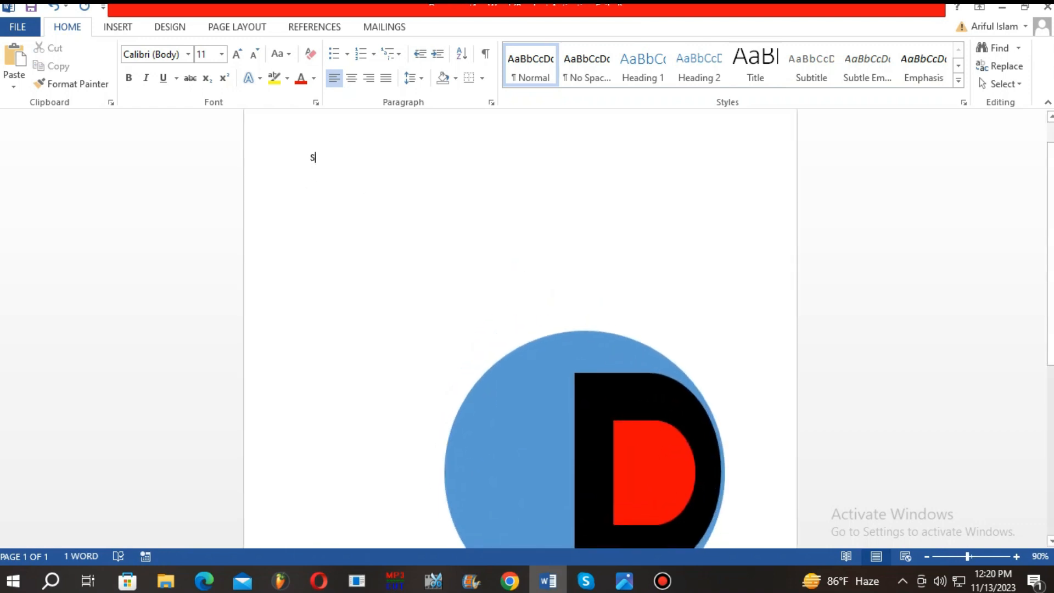
- Set the font size of the S on the page to 300
double_click(313, 158)
click(321, 159)
double_click(313, 158)
click(221, 54)
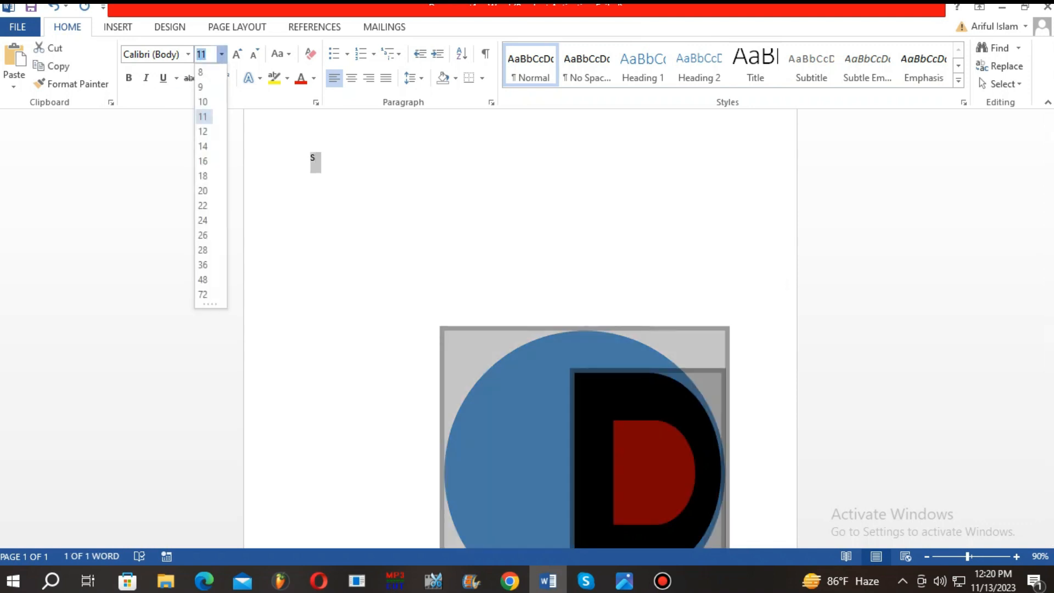
text(300)
key(Return)
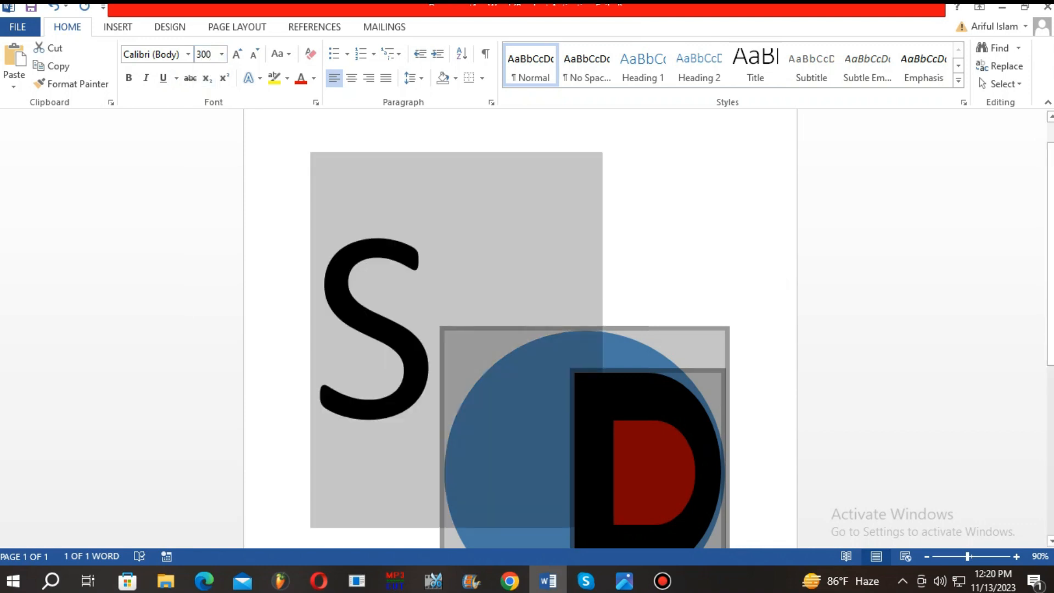
- Convert the S into WordArt using the white style with an orange outline and orange hard shadow
click(439, 275)
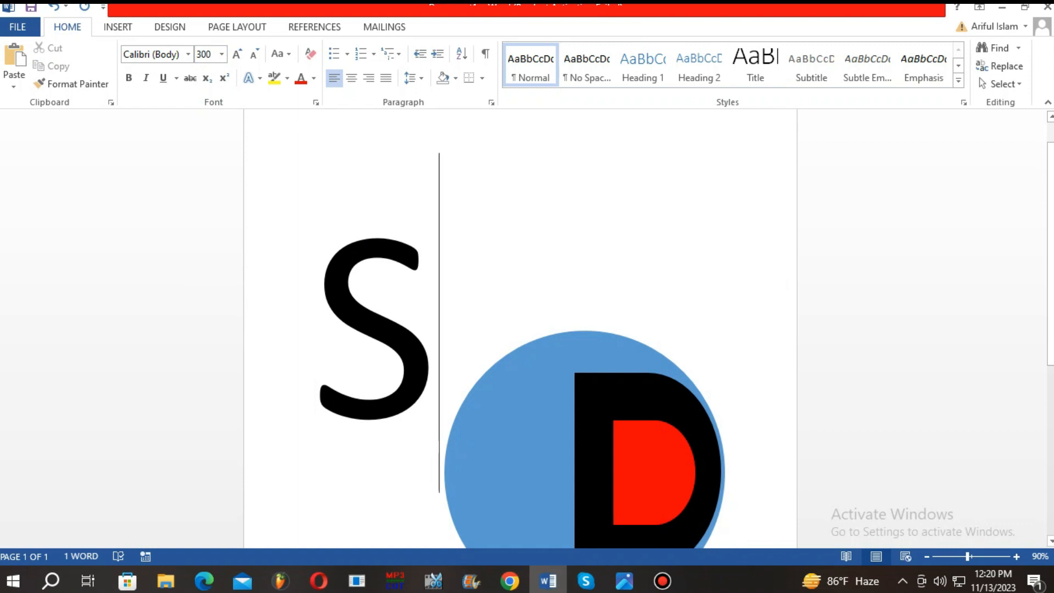
key(ctrl+a)
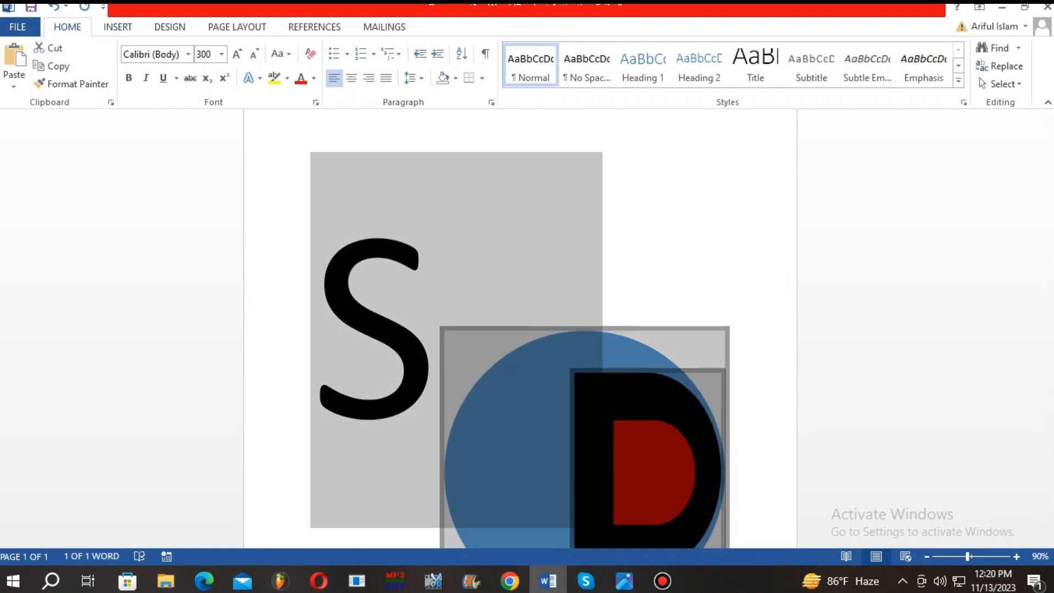
click(118, 27)
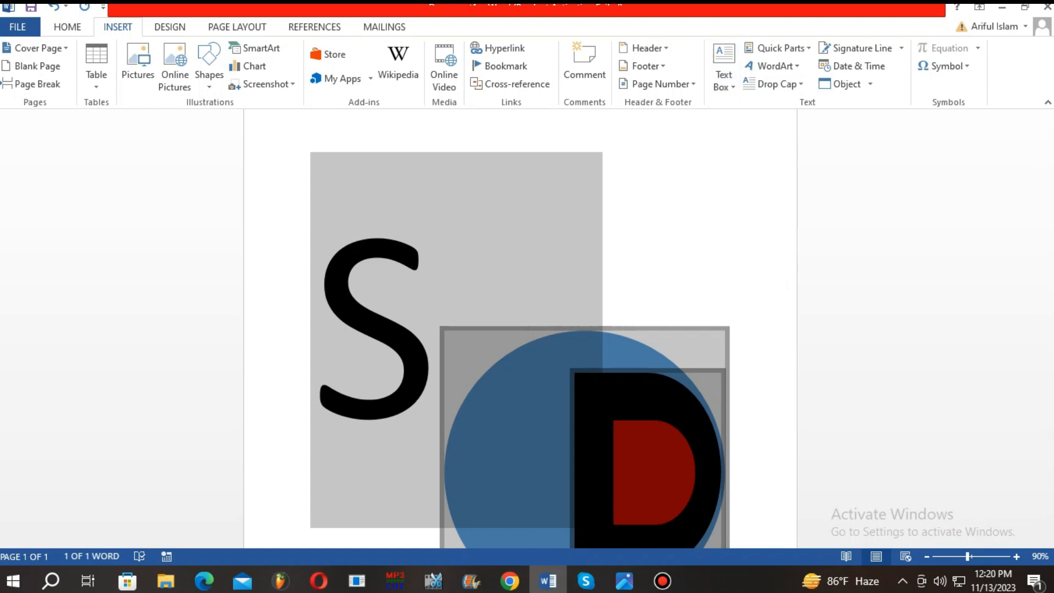
click(775, 66)
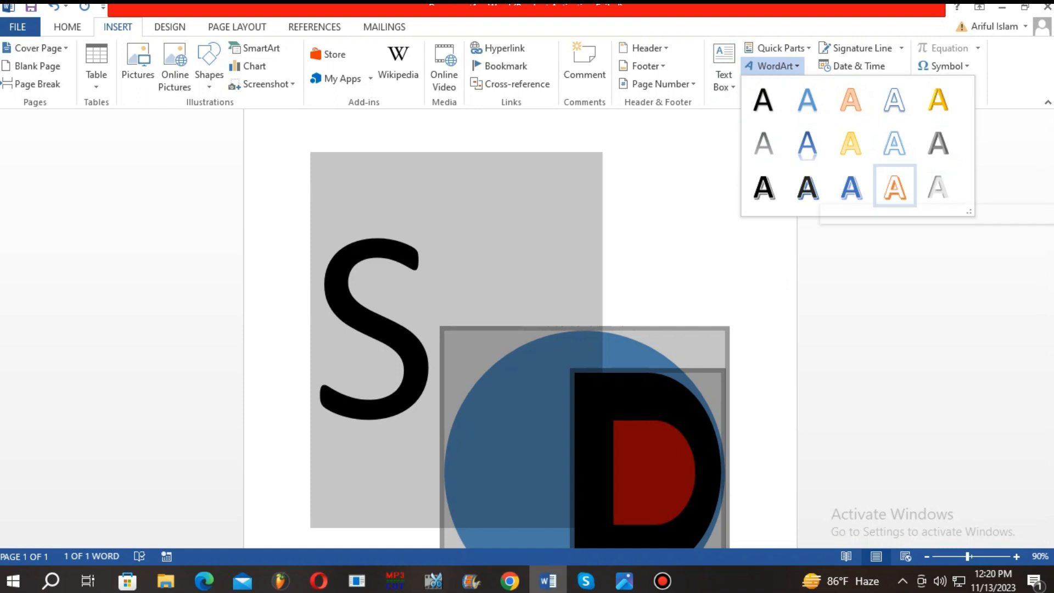
click(894, 186)
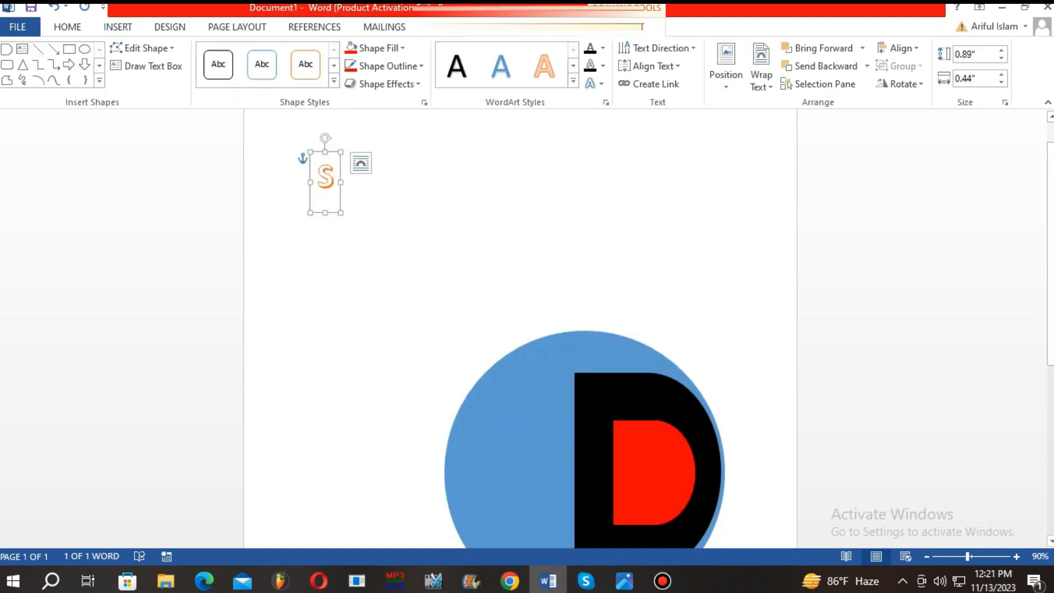
- Set the WordArt S to font size 300 and enlarge its box to about 4.35" high by 3.43" wide
drag(341, 213, 467, 277)
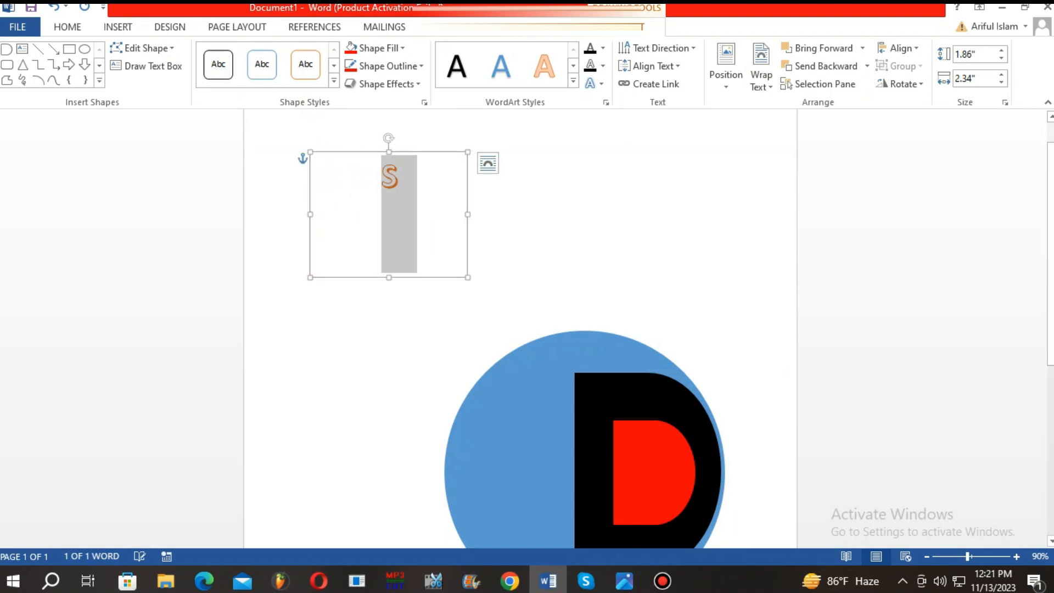
click(67, 27)
click(203, 54)
text(300)
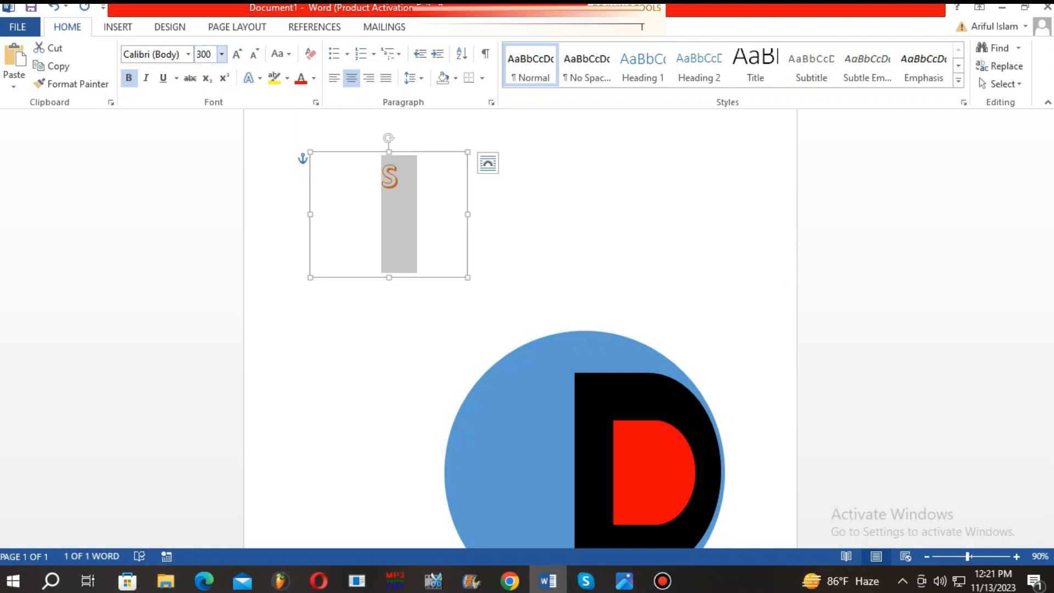
key(Return)
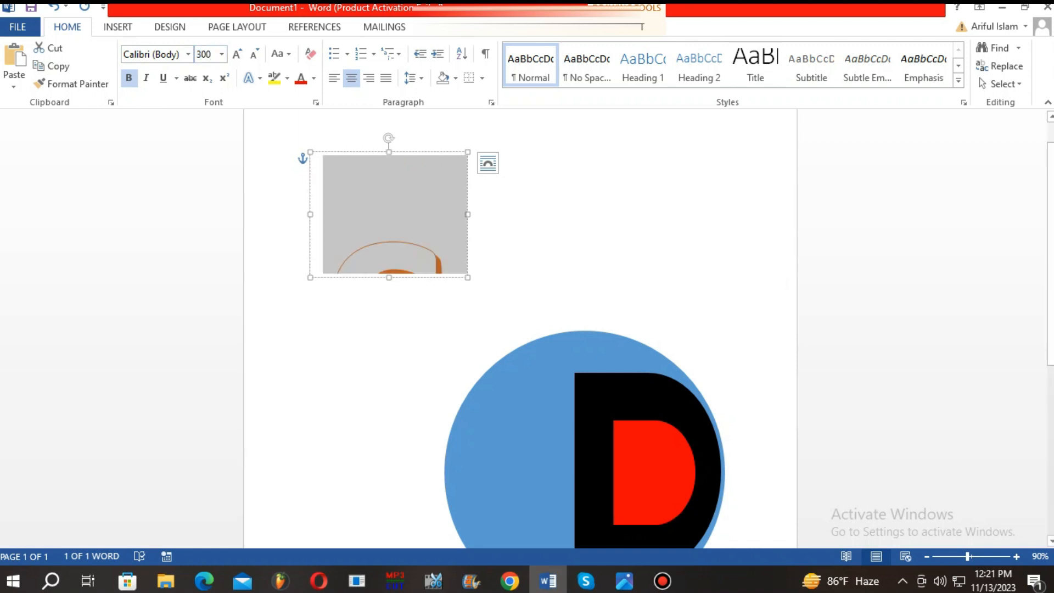
drag(468, 277, 541, 442)
scroll(541, 443, down, 1)
scroll(541, 443, down, 1)
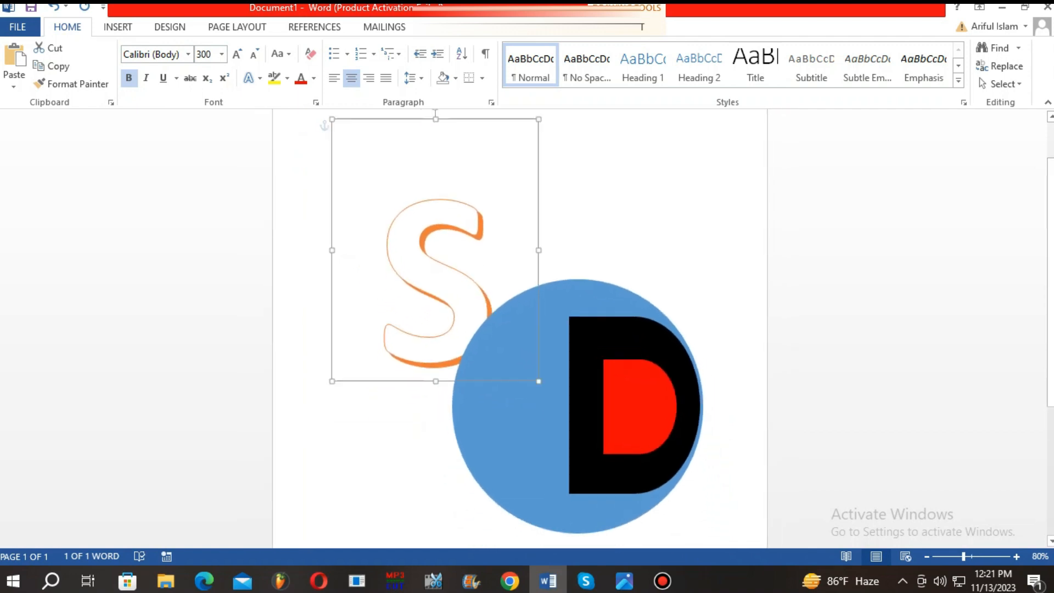
- Move the WordArt S onto the left half of the blue circle, beside the black D
click(560, 131)
scroll(560, 131, down, 1)
scroll(560, 131, up, 1)
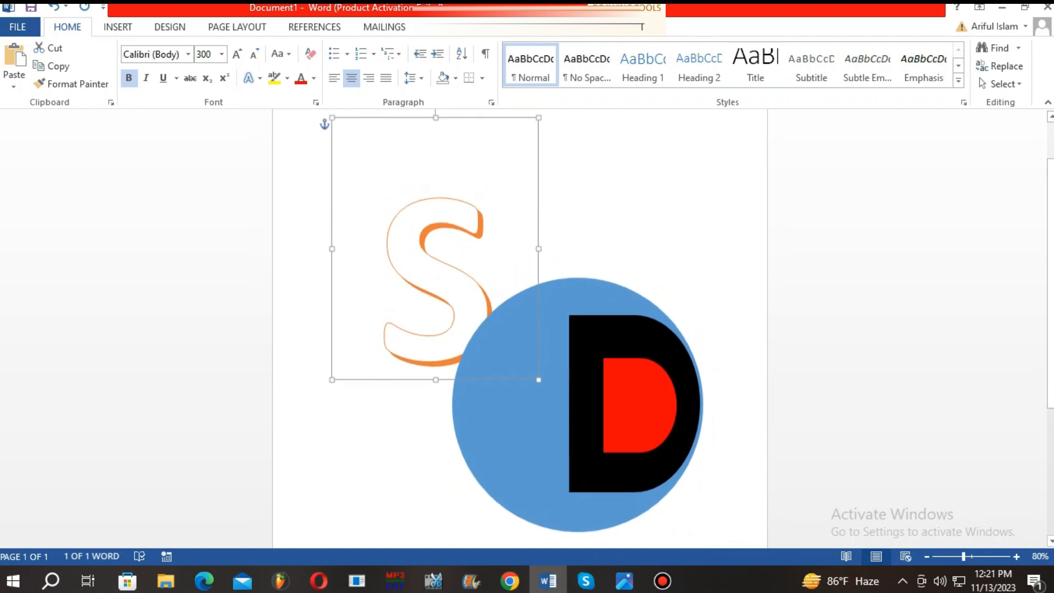
click(560, 131)
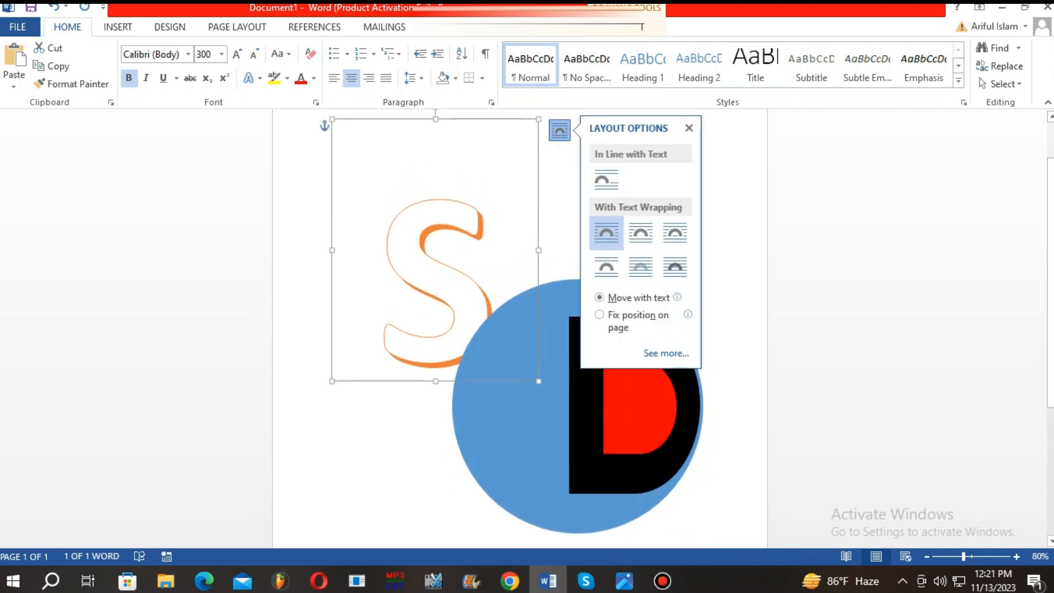
drag(494, 119, 579, 256)
scroll(579, 255, down, 1)
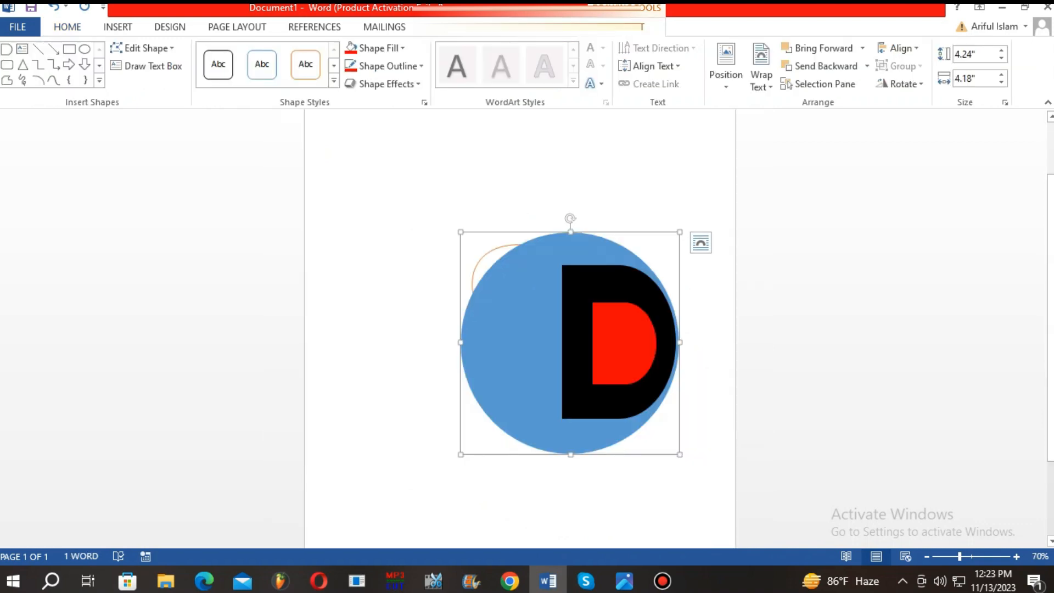
- Set the blue circle's text wrapping to Behind Text and shift the S slightly down against the D
click(761, 69)
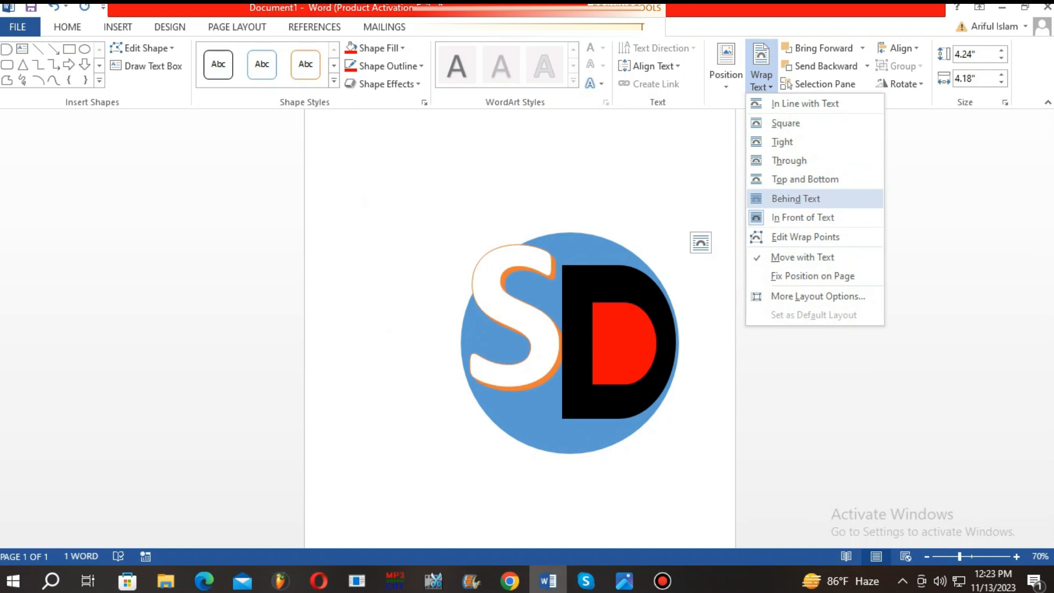
click(795, 198)
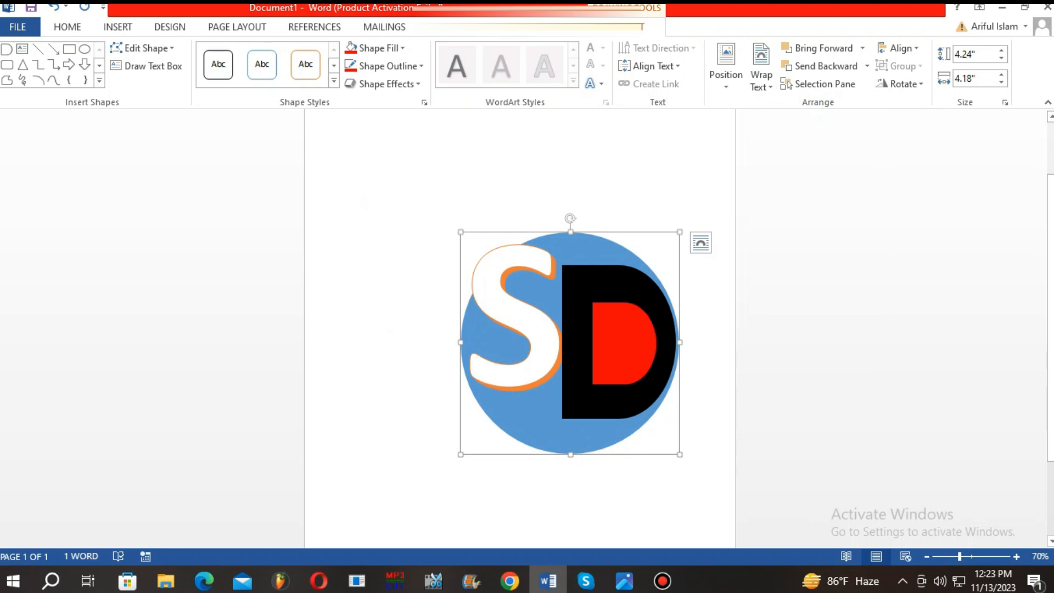
click(508, 308)
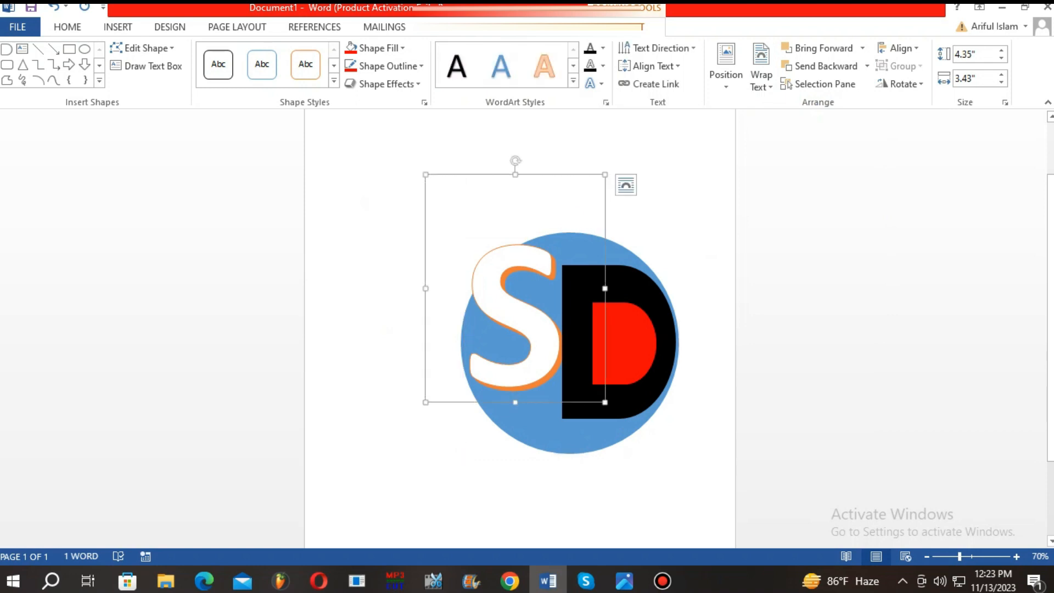
drag(472, 175, 475, 185)
- Narrow the red inner D slightly from its straight side
click(579, 341)
click(625, 344)
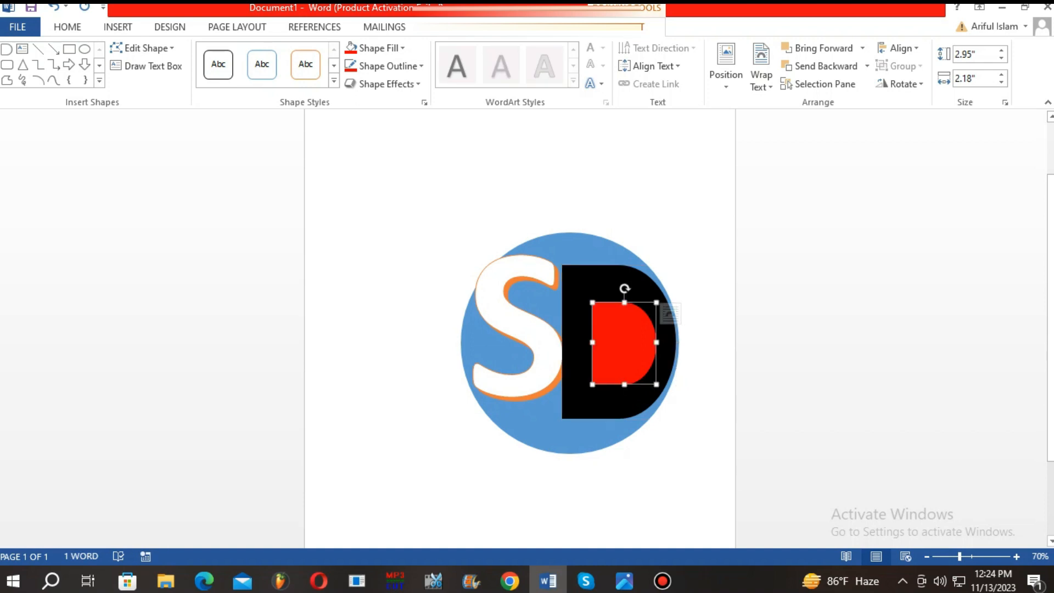
click(582, 342)
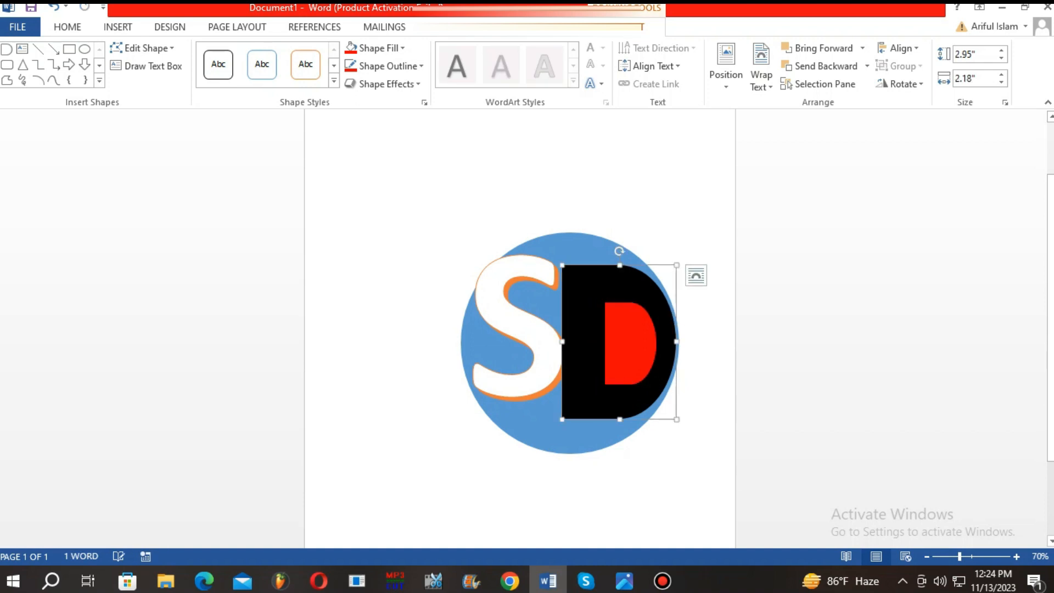
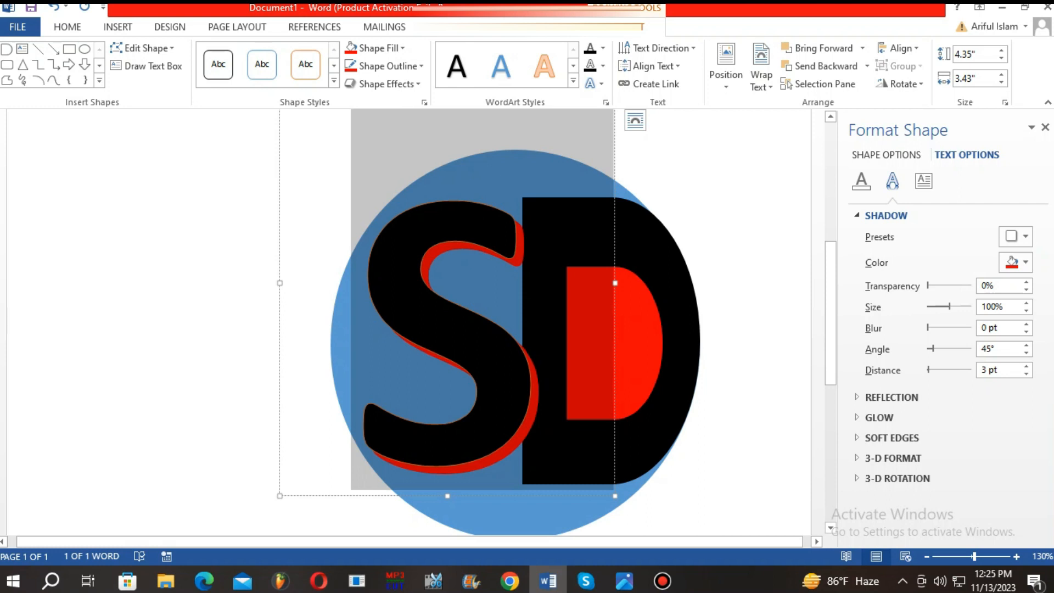
- Examine the SD lettering and its red accents over the blue circle at a reduced zoom
click(543, 330)
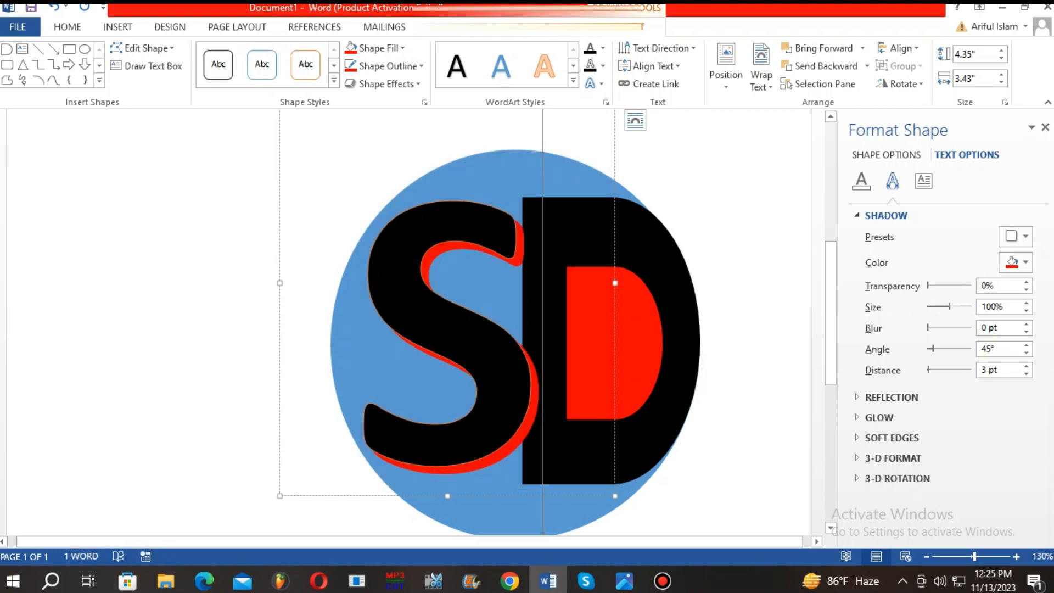
click(351, 330)
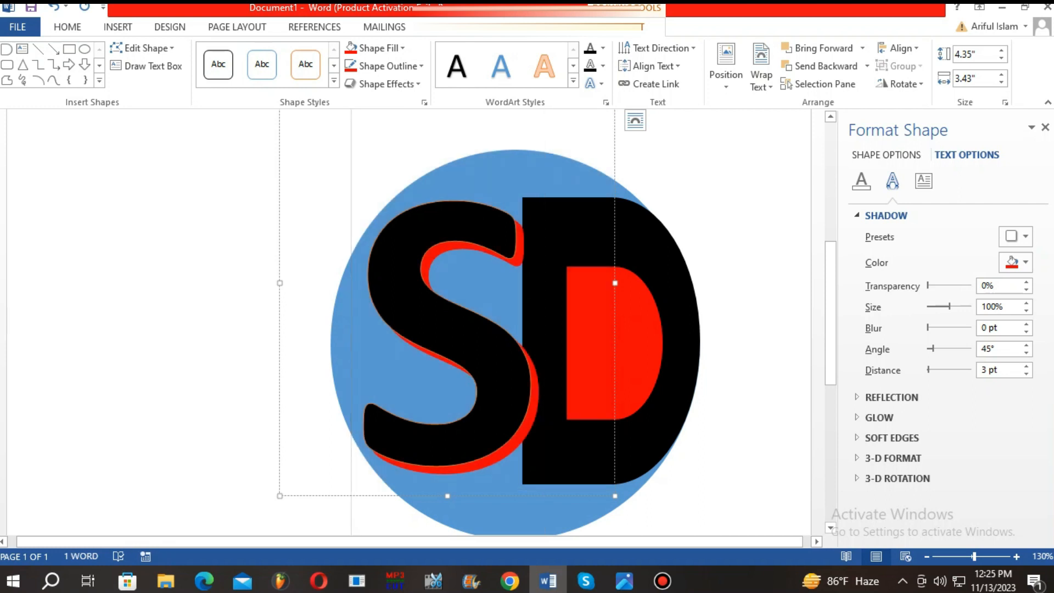
scroll(516, 324, down, 3)
ctrl+scroll(516, 274, down, 2)
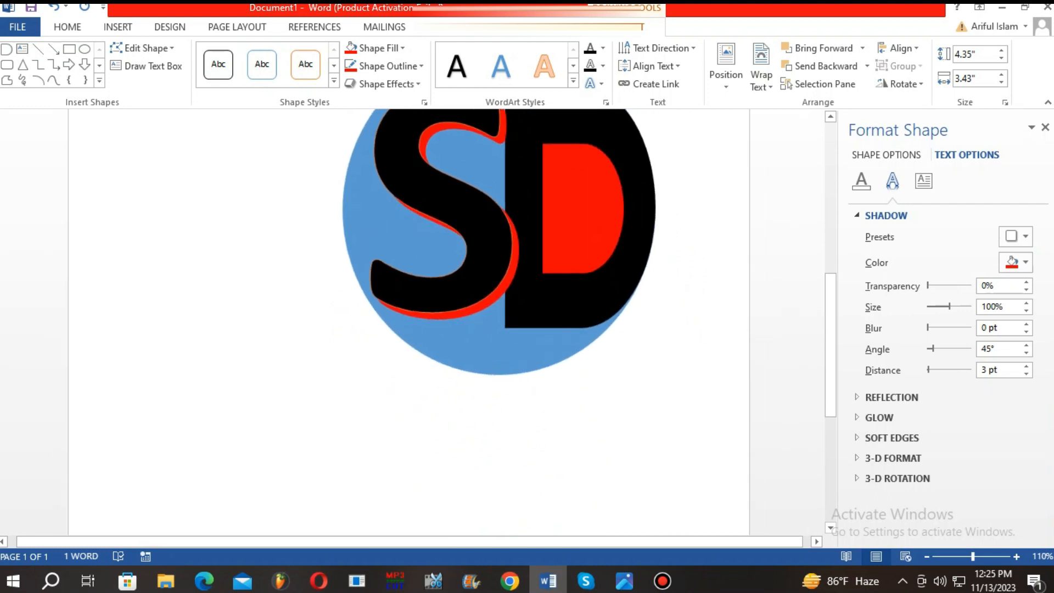
ctrl+scroll(516, 275, down, 3)
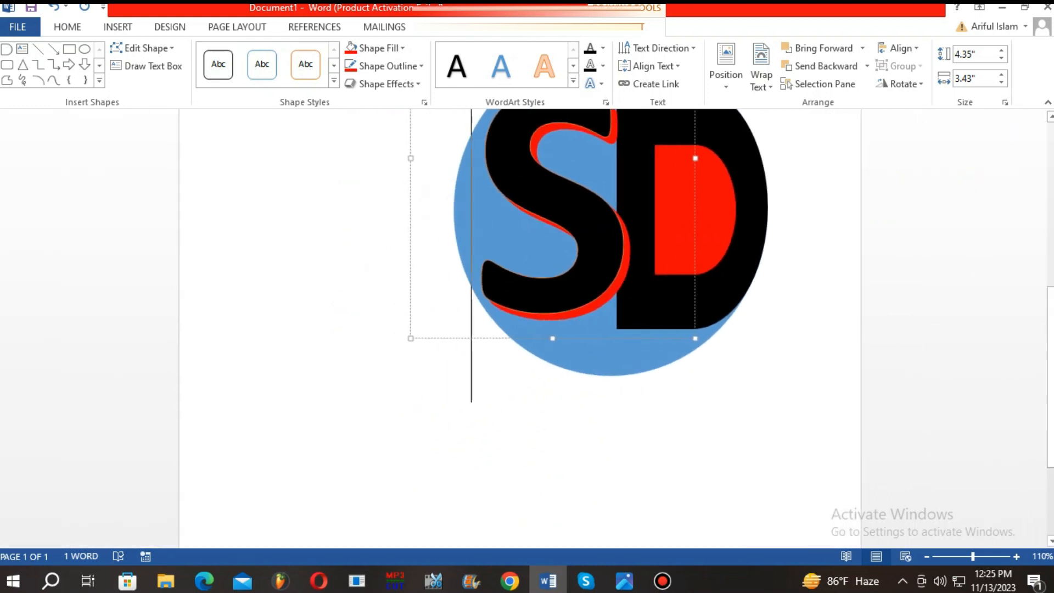
scroll(520, 324, up, 3)
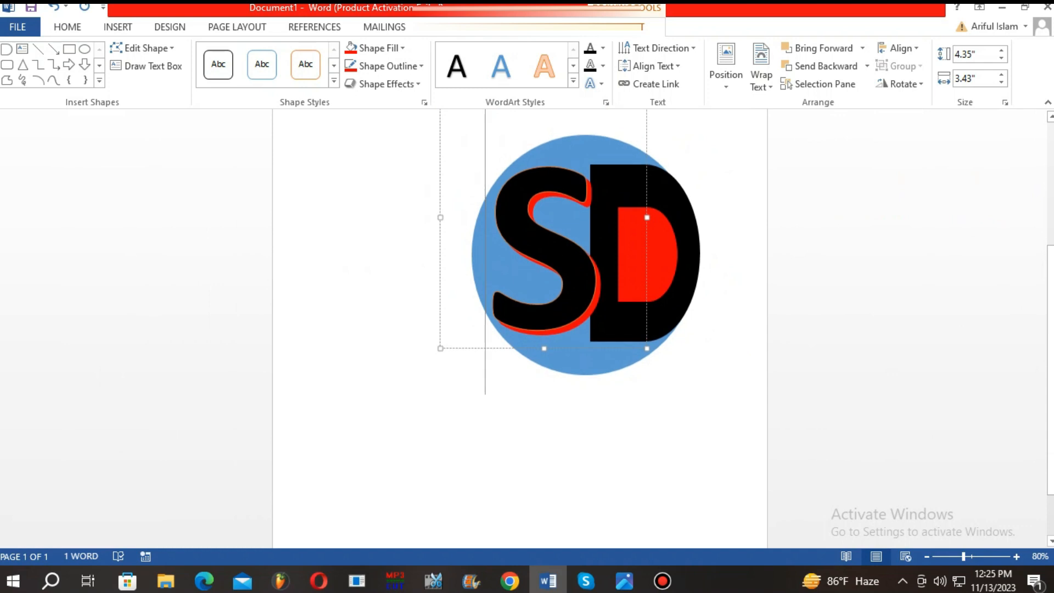
click(333, 264)
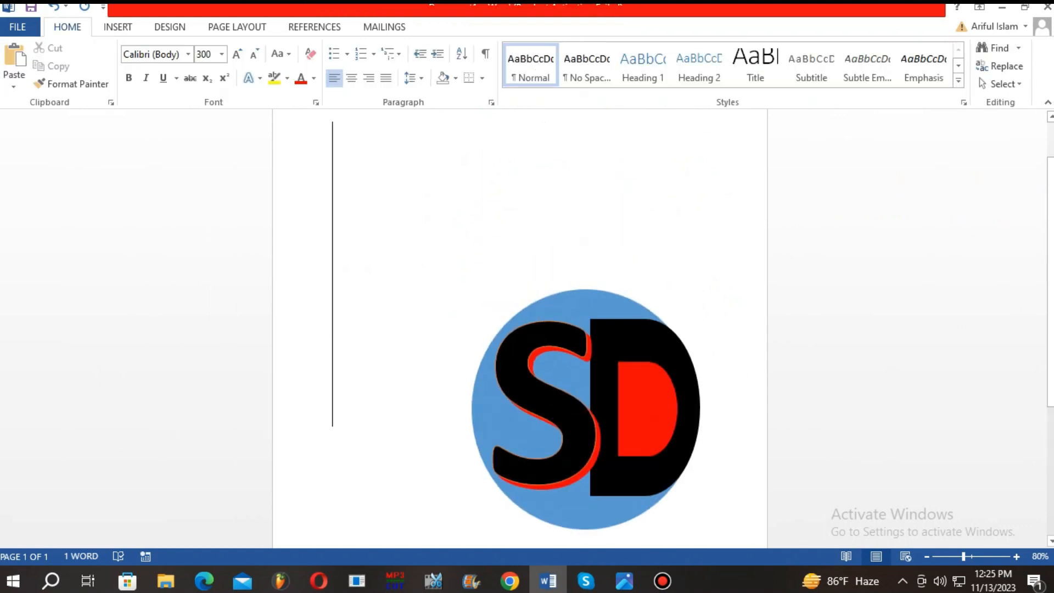
scroll(520, 328, down, 1)
scroll(520, 329, down, 3)
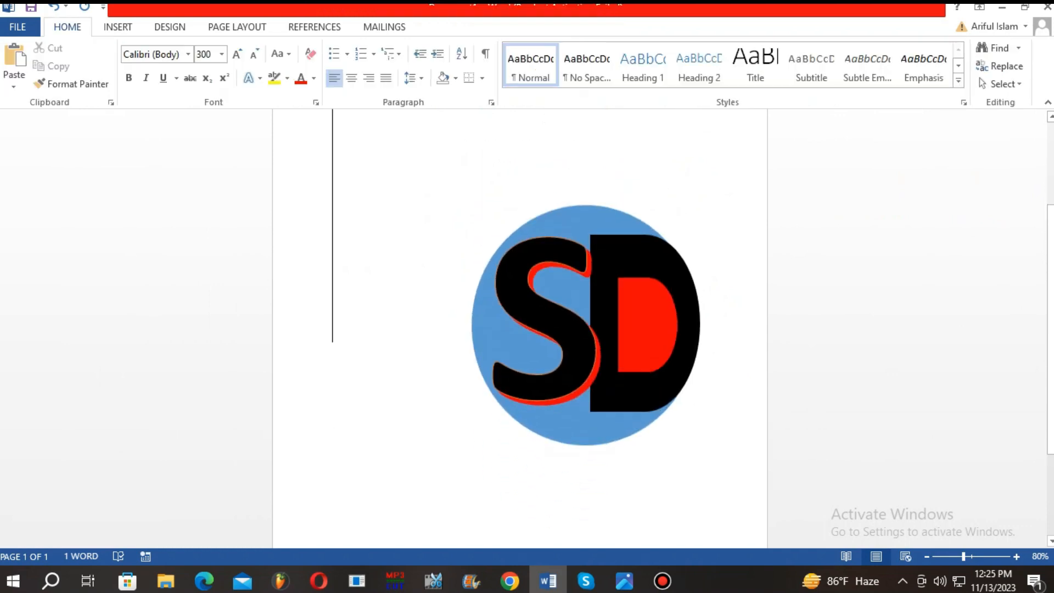
click(571, 307)
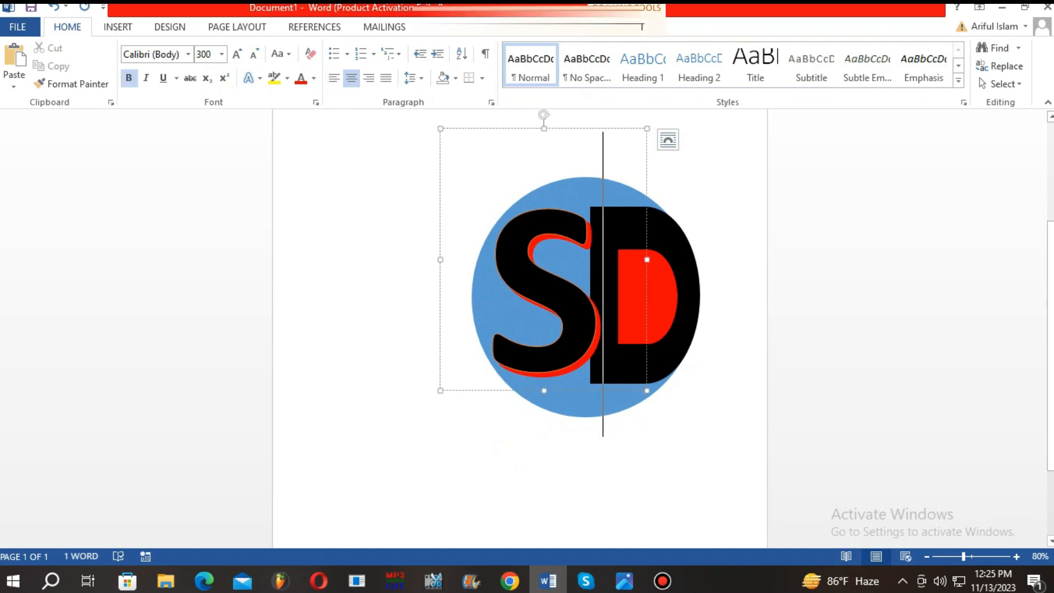
triple_click(551, 346)
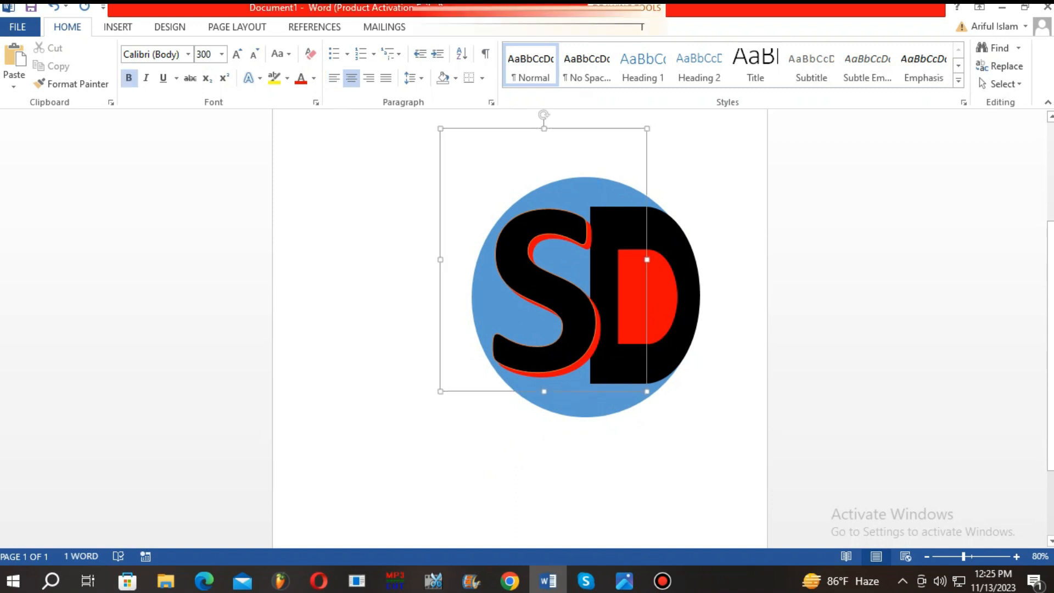
click(351, 275)
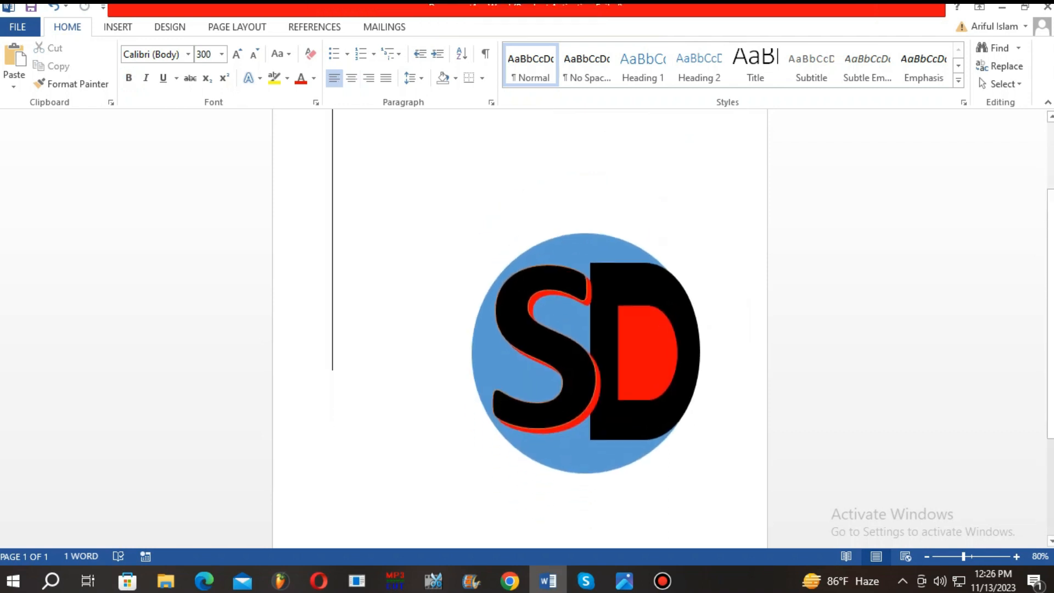
- Draw a Down Ribbon banner about 0.86" high and 4.71" wide, centred across the bottom of the blue circle
key(ctrl+equal)
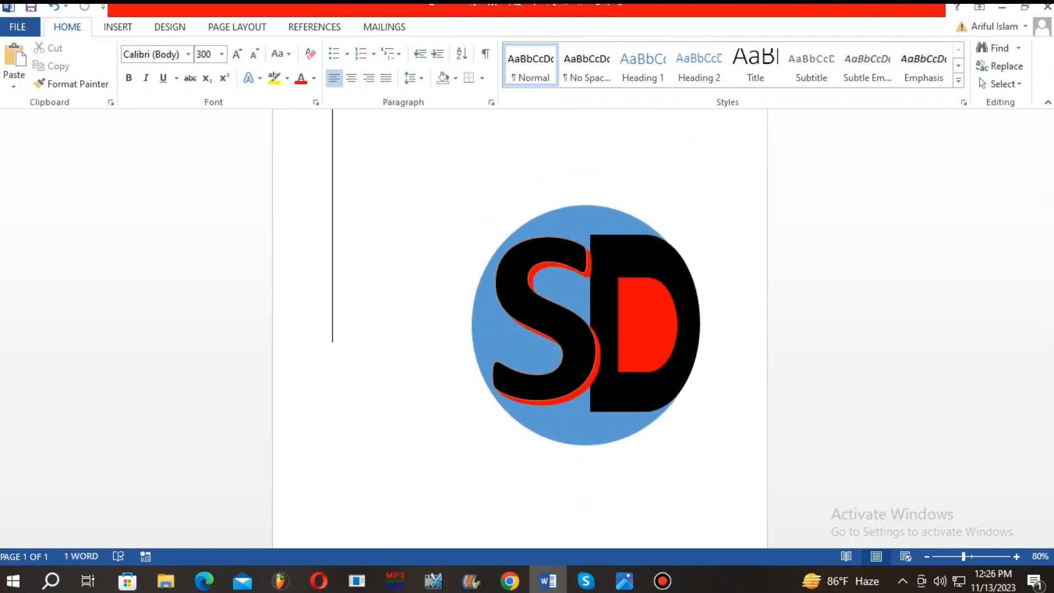
click(118, 27)
click(209, 66)
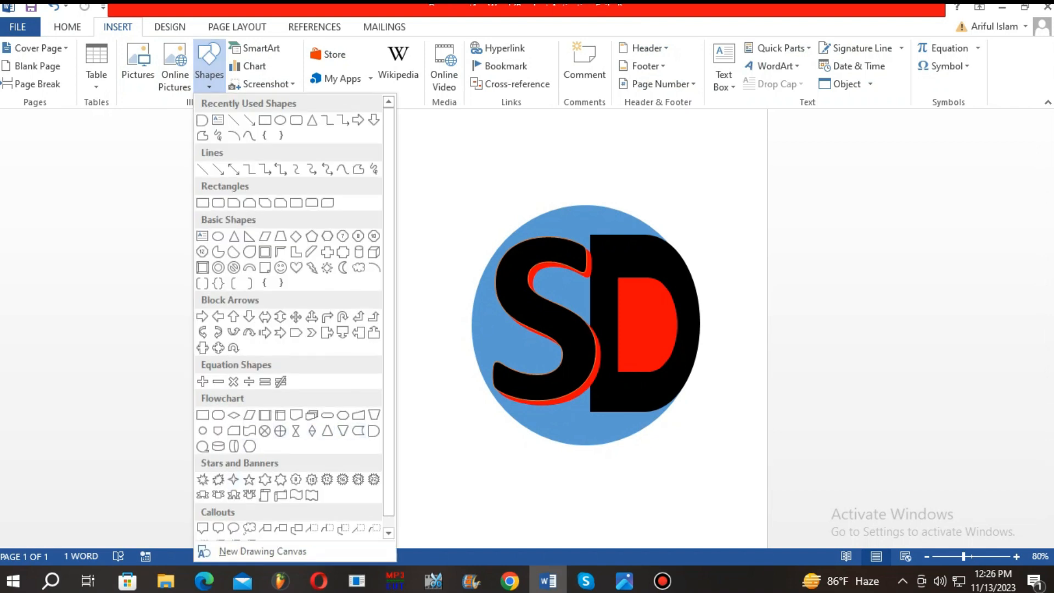
scroll(311, 480, down, 1)
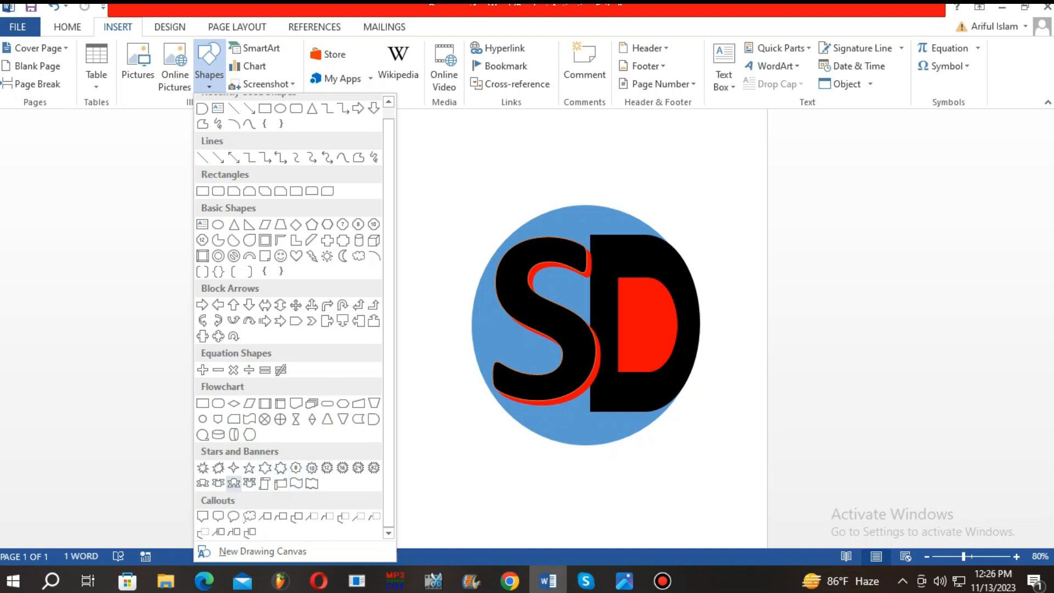
click(218, 483)
mouse_move(464, 437)
mouse_down()
mouse_move(634, 485)
mouse_move(749, 488)
mouse_up()
drag(607, 467, 580, 456)
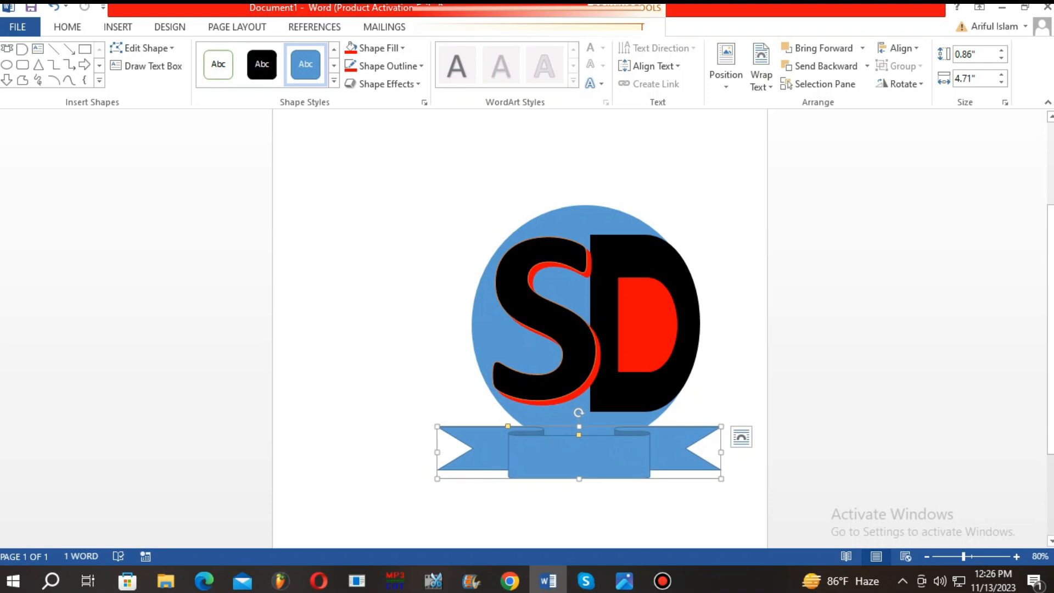
- Remove the outline from the ribbon banner below the SD lettering
click(388, 66)
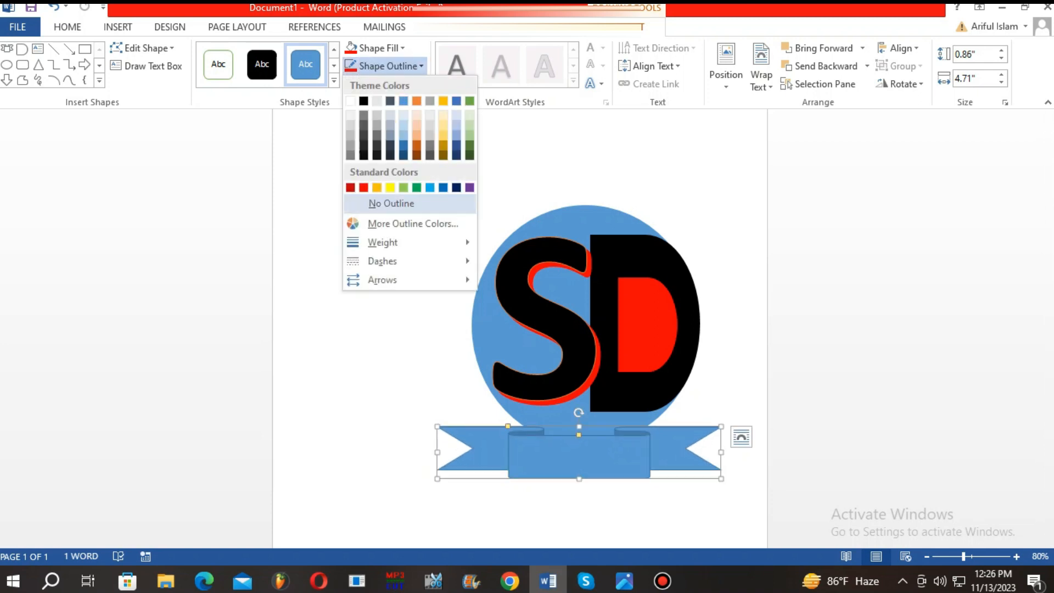
click(391, 203)
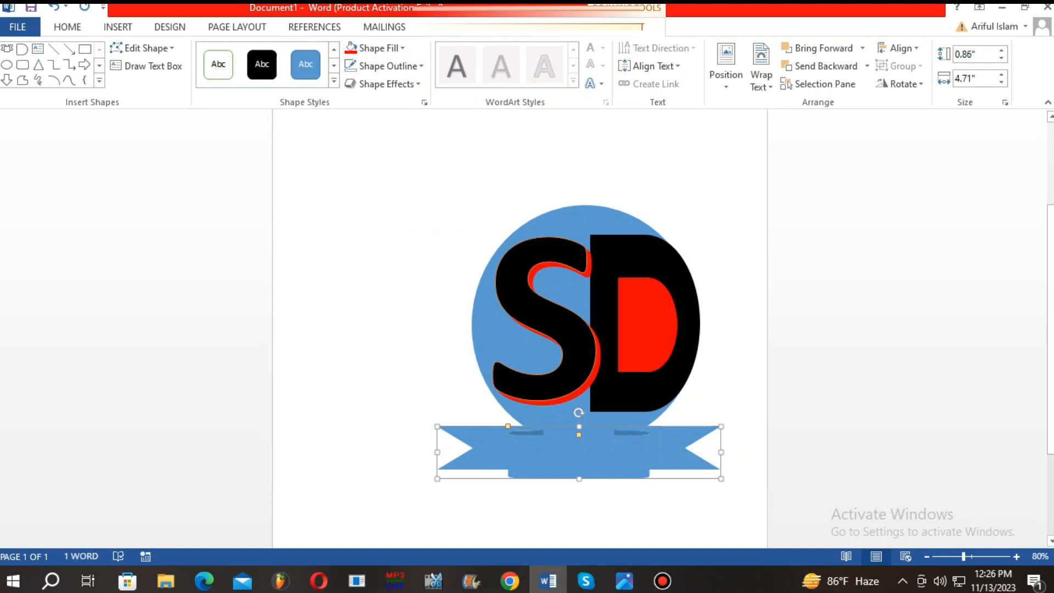
click(333, 247)
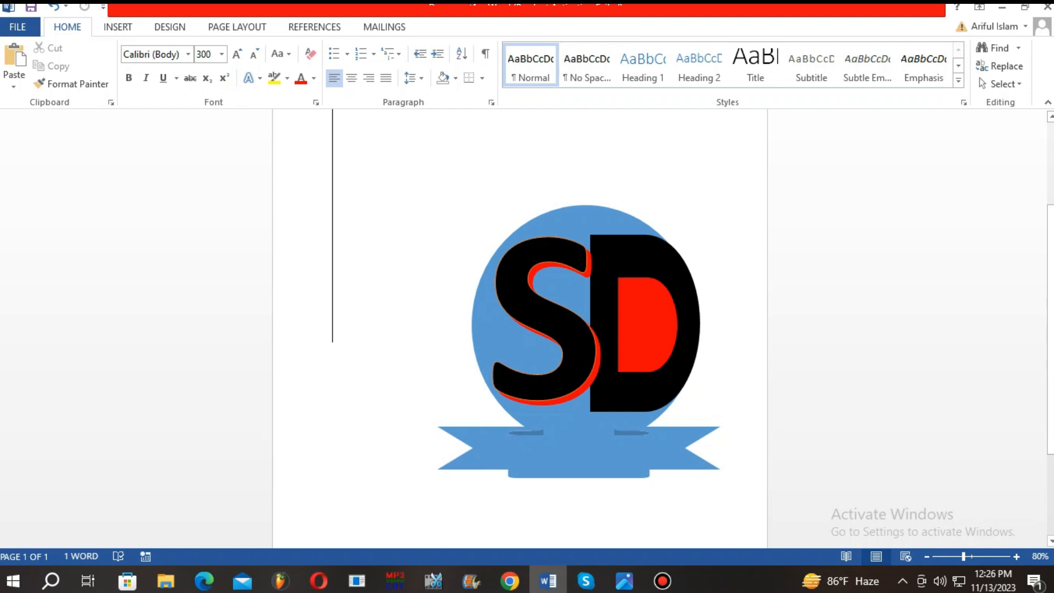
click(580, 453)
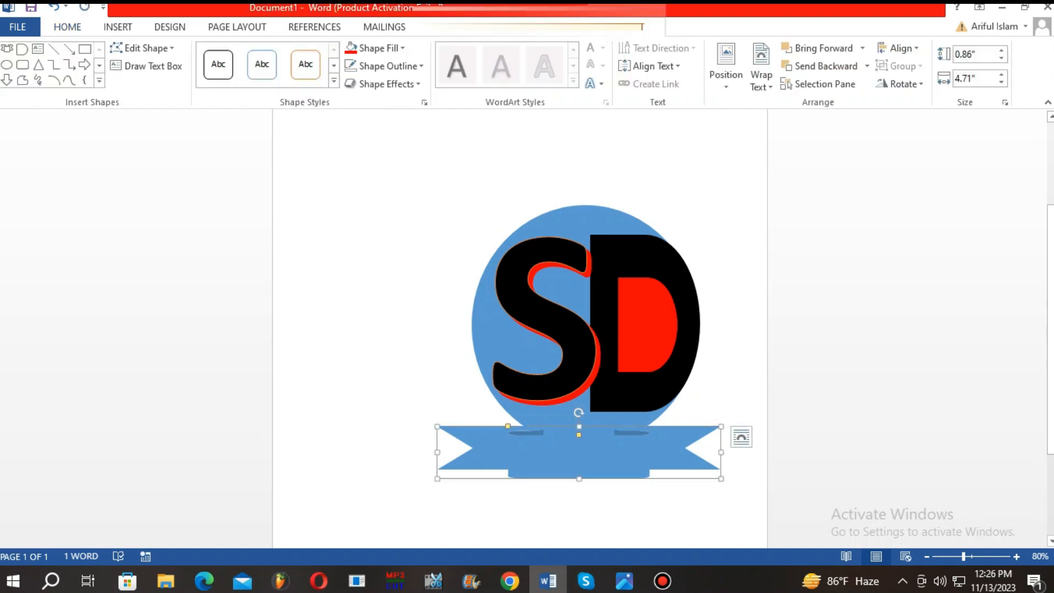
click(333, 225)
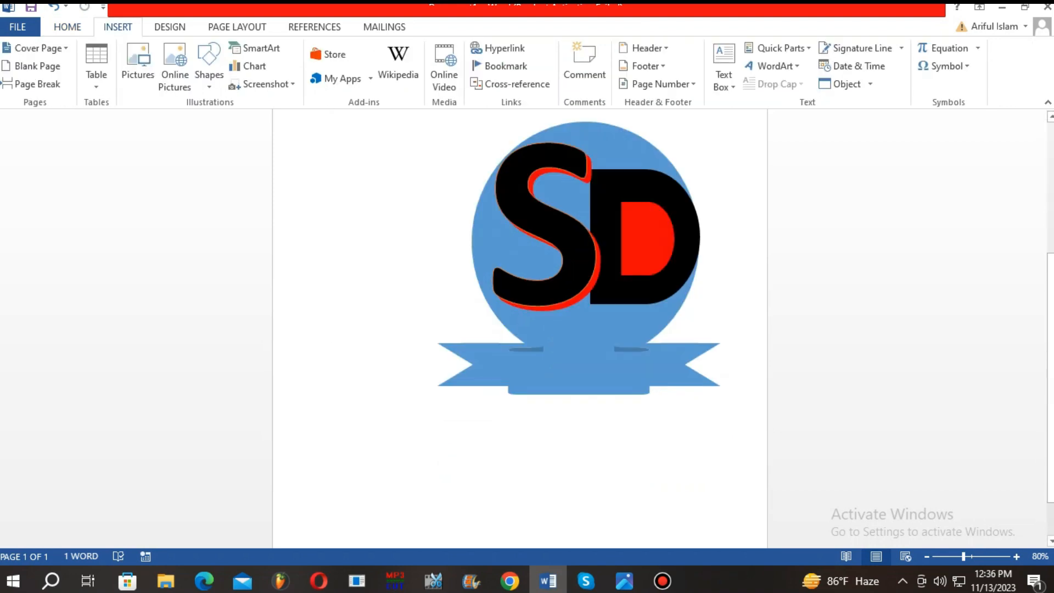
- Draw a rectangle about 1.08" high and 3.19" wide below the ribbon and add the text "Online Master" inside it
click(209, 63)
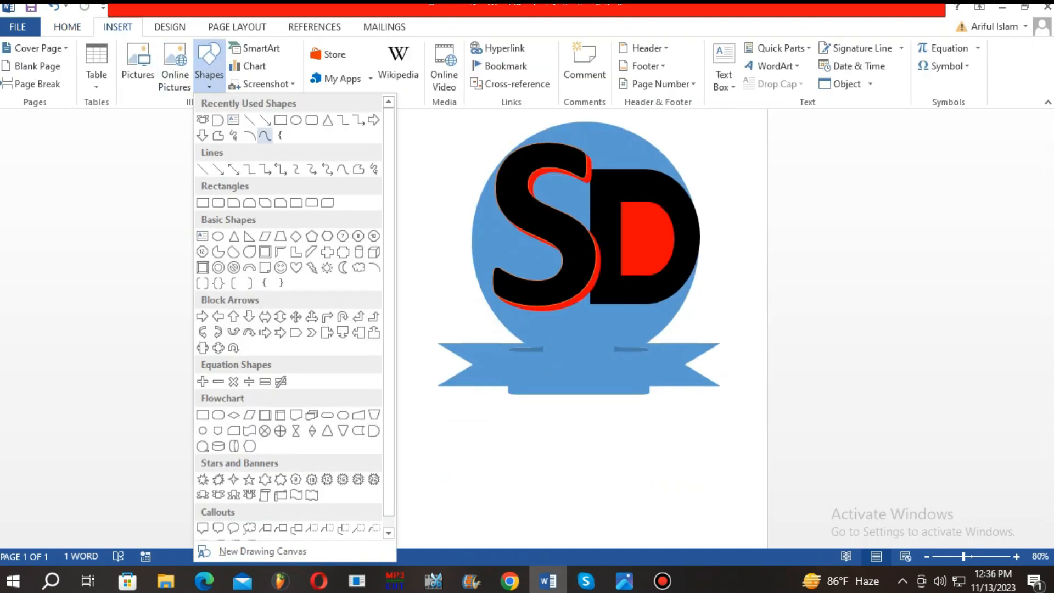
click(280, 120)
drag(450, 426, 643, 492)
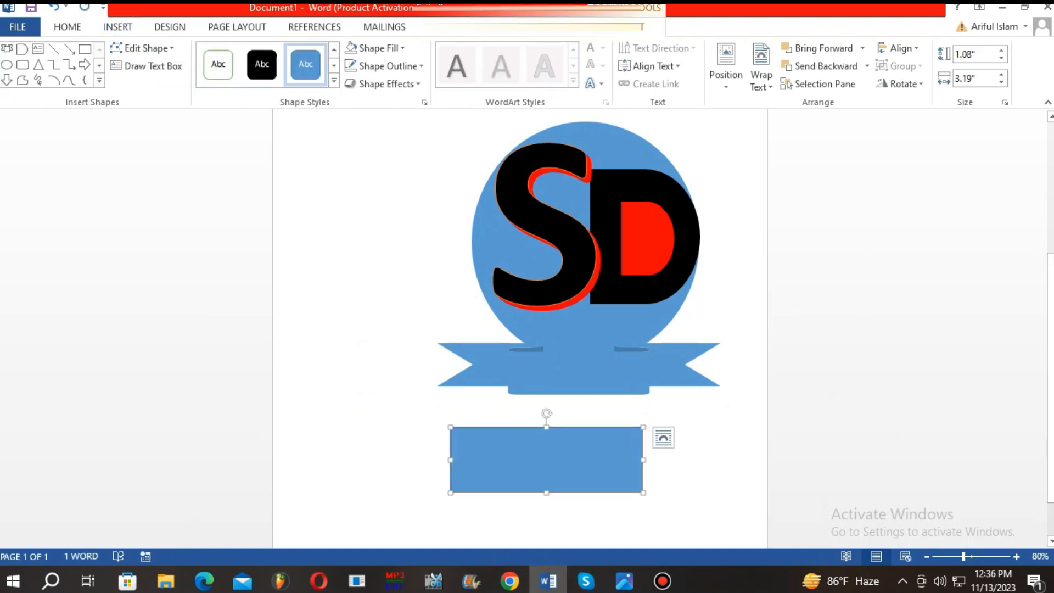
right_click(530, 449)
click(492, 456)
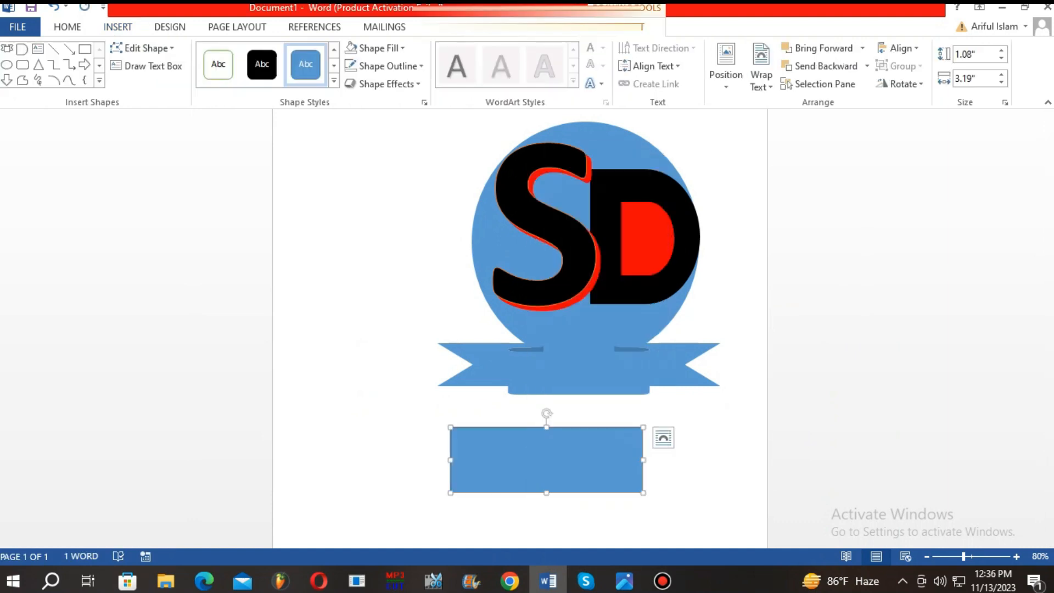
right_click(492, 457)
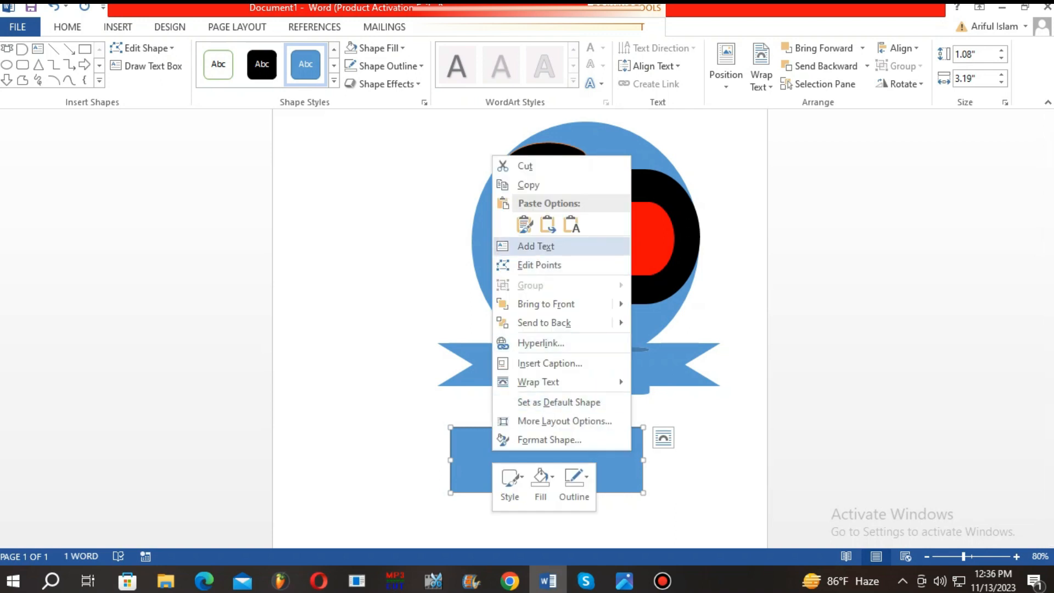
click(536, 246)
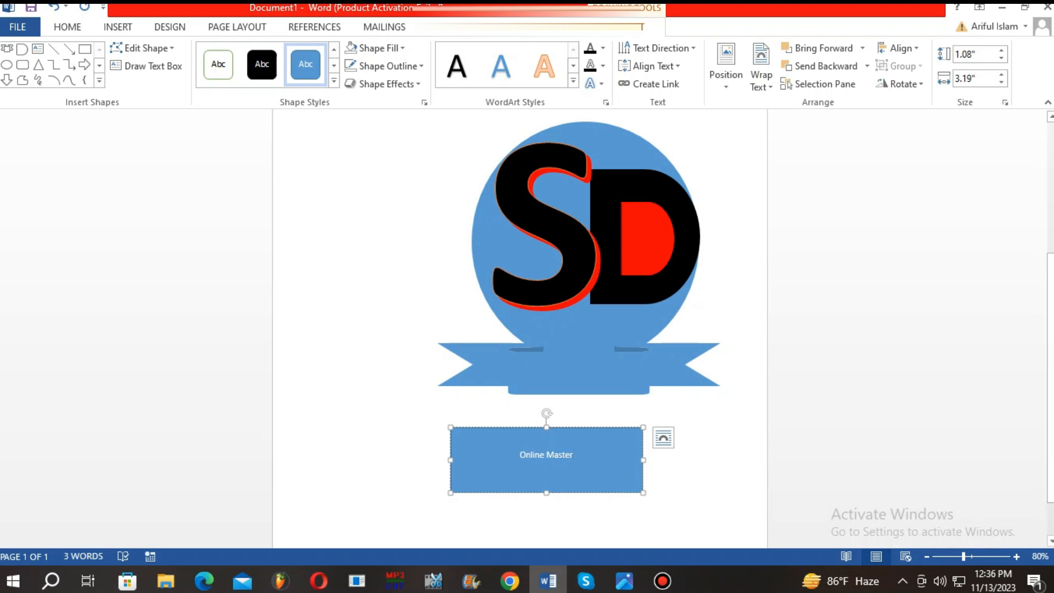
key(Escape)
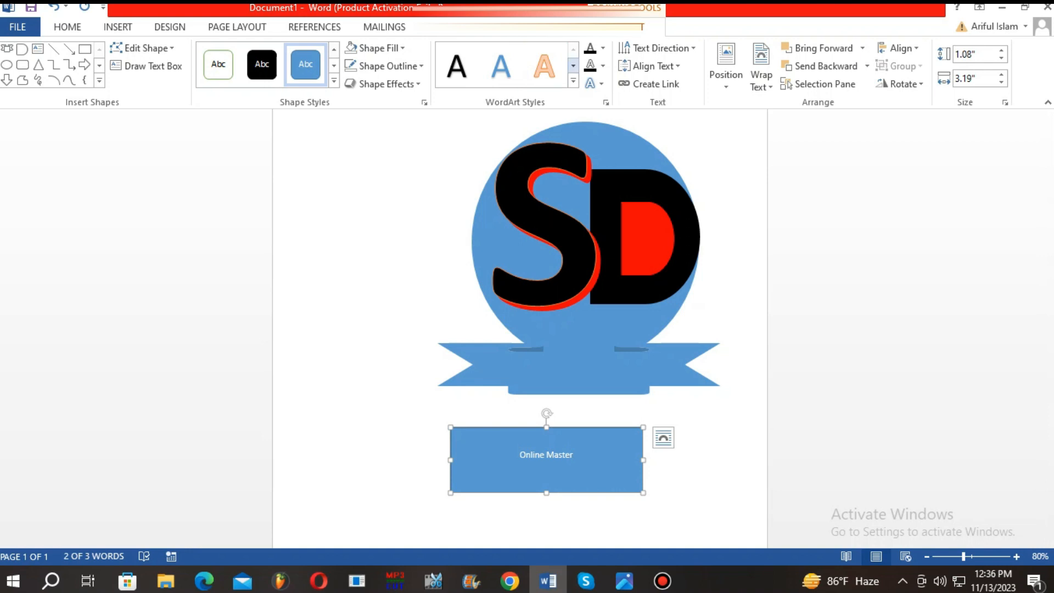
- Set the Online Master rectangle to No Fill
click(379, 49)
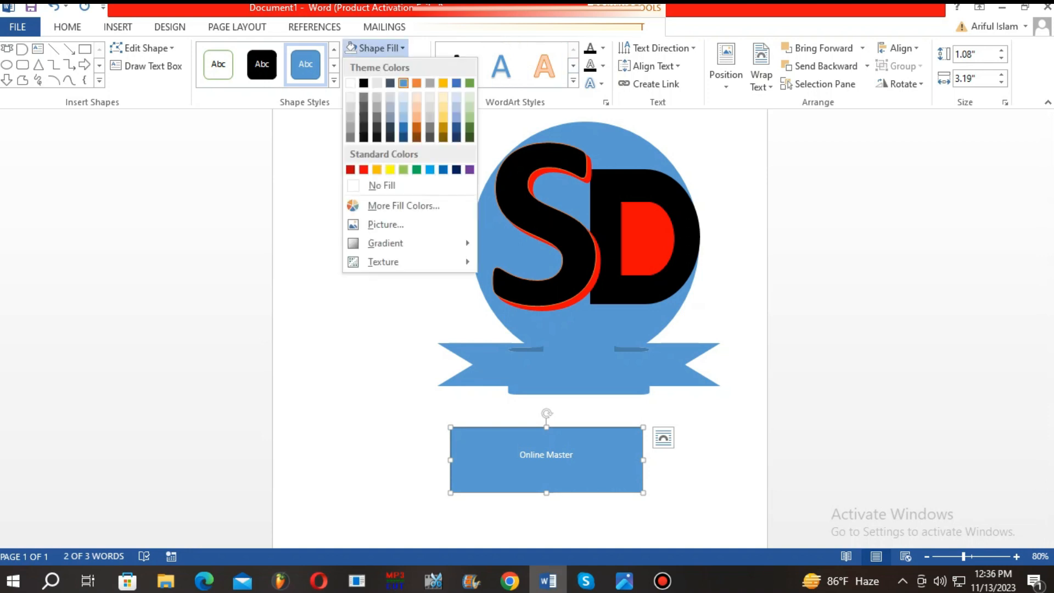
click(379, 48)
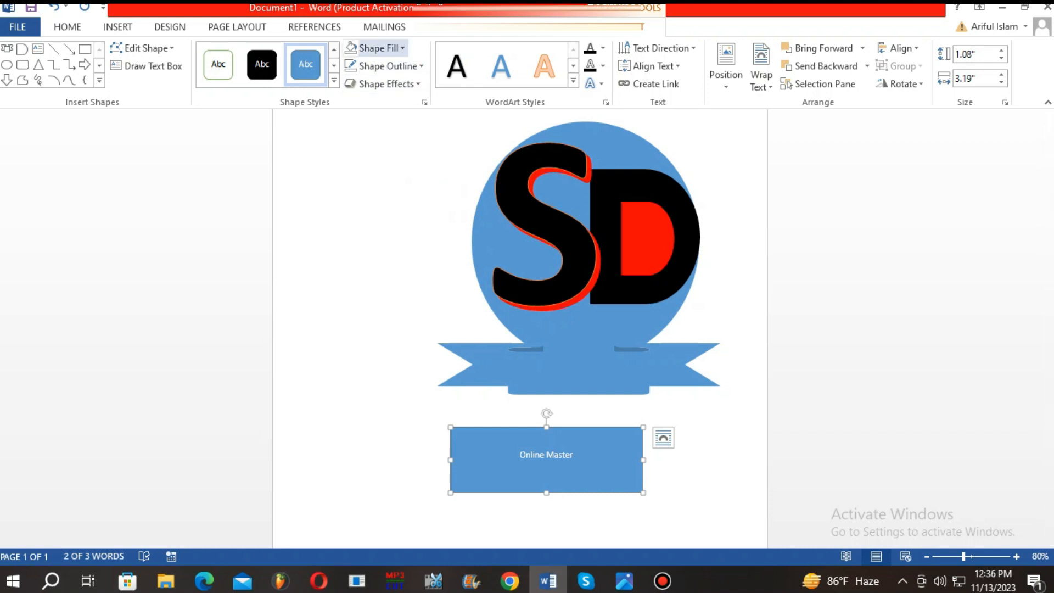
click(379, 49)
click(382, 185)
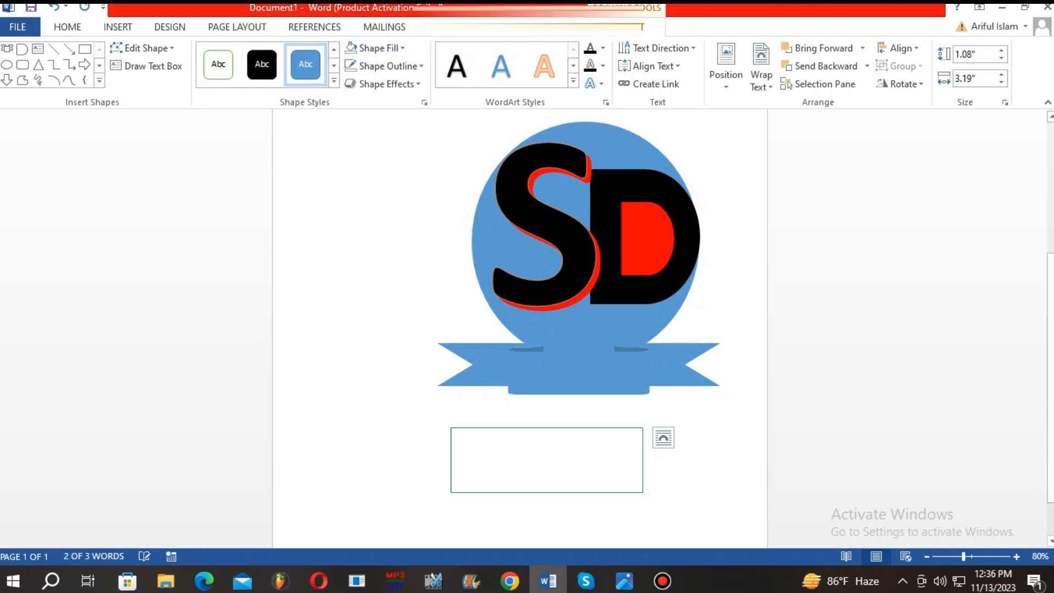
click(391, 67)
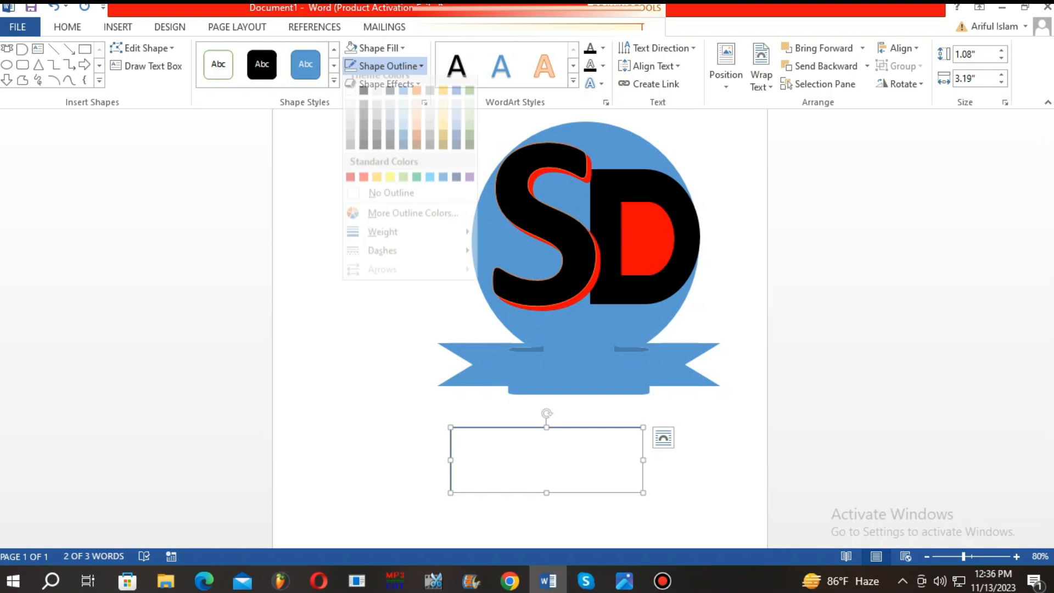
click(391, 67)
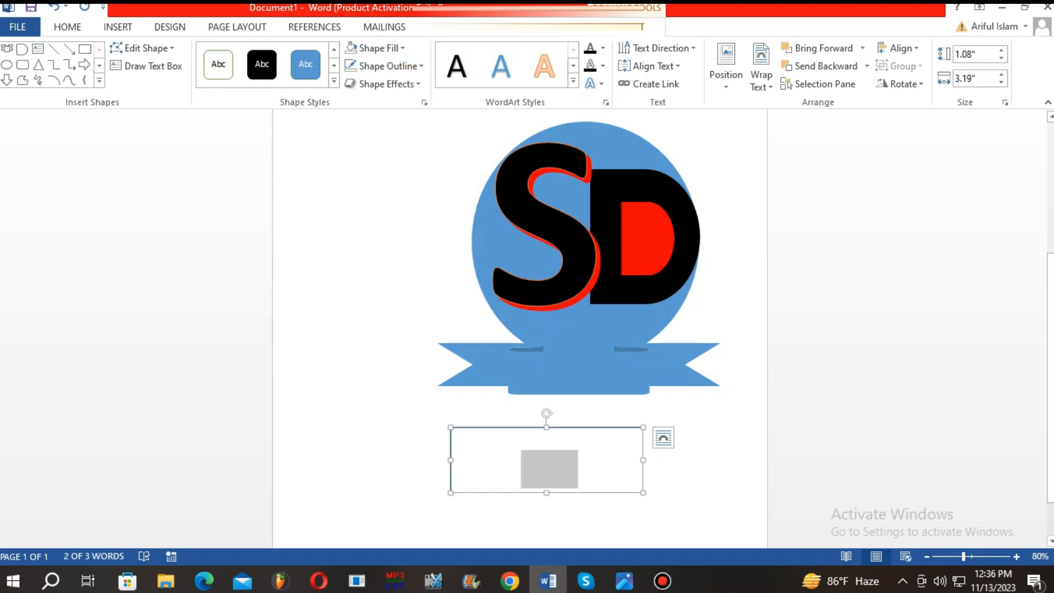
- Colour the "Online Master" text black and change its font to Algerian
click(548, 464)
drag(573, 456, 521, 460)
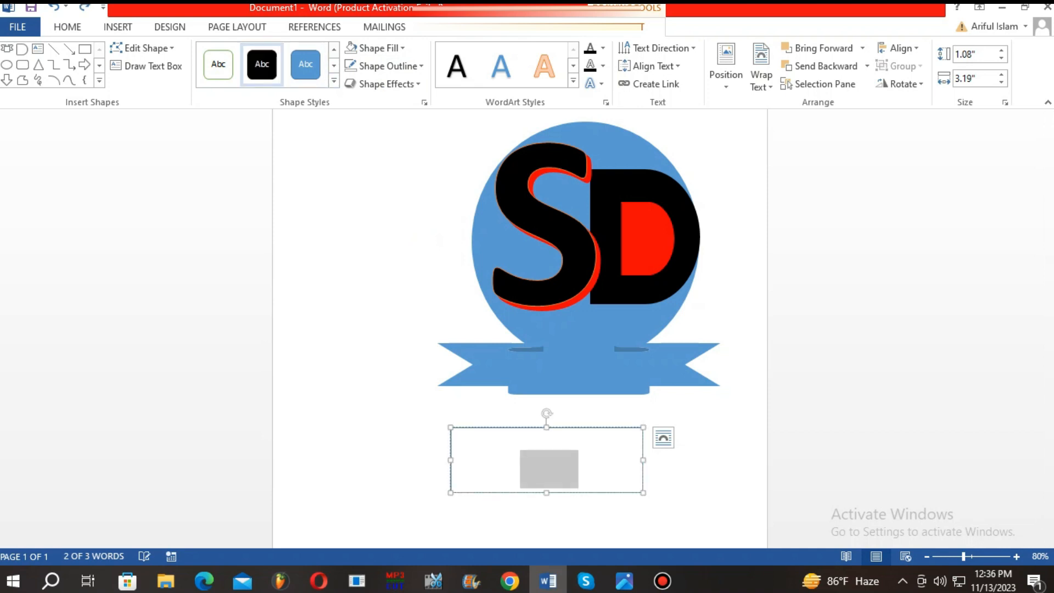
click(68, 27)
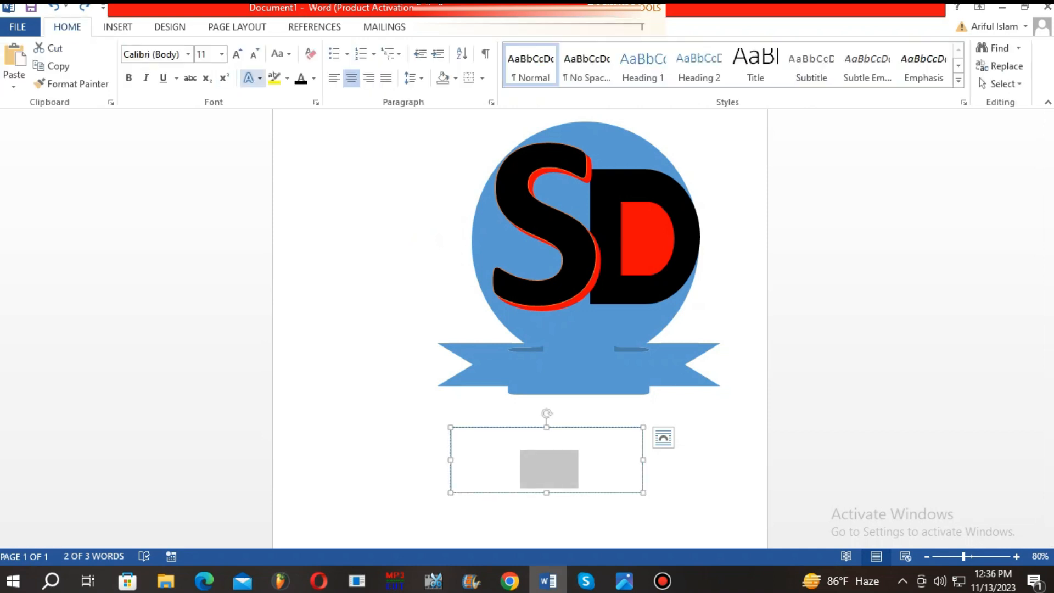
click(300, 77)
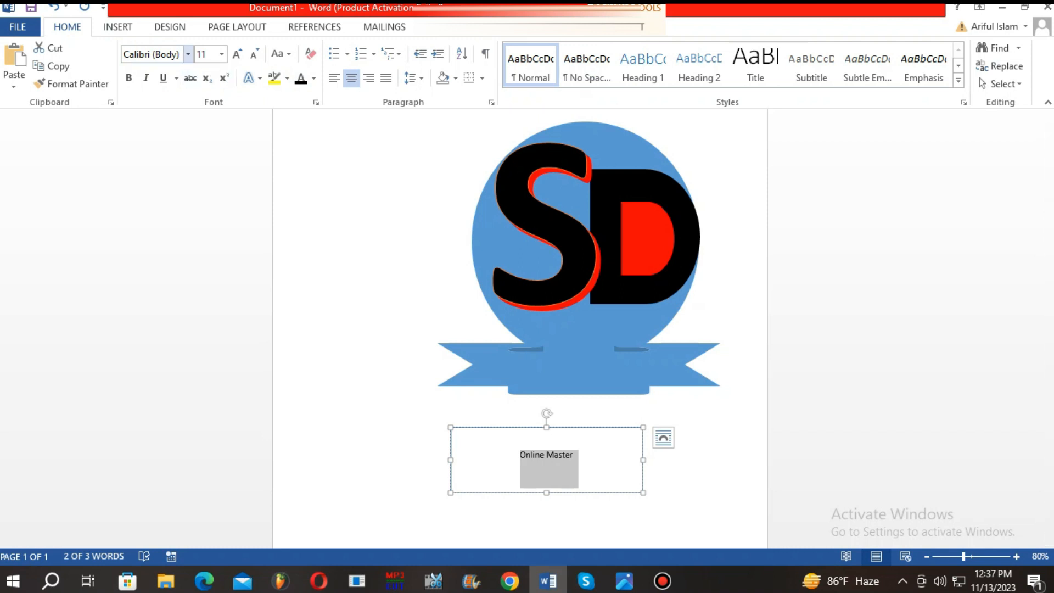
click(188, 53)
click(159, 318)
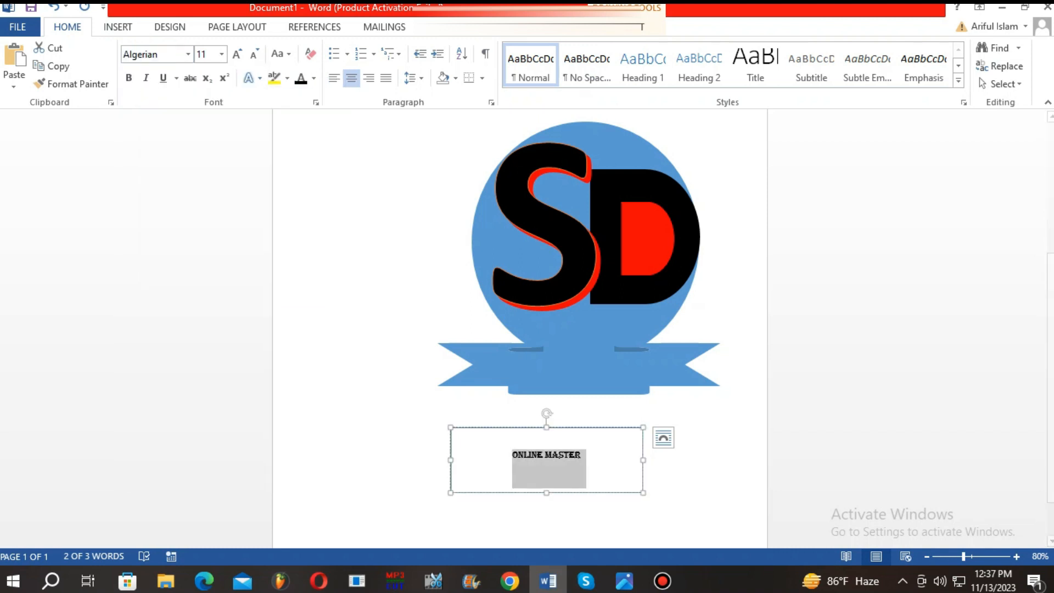
- Widen the rectangle and, after trying 48 pt, set the "Online Master" text size to 28 pt
click(222, 54)
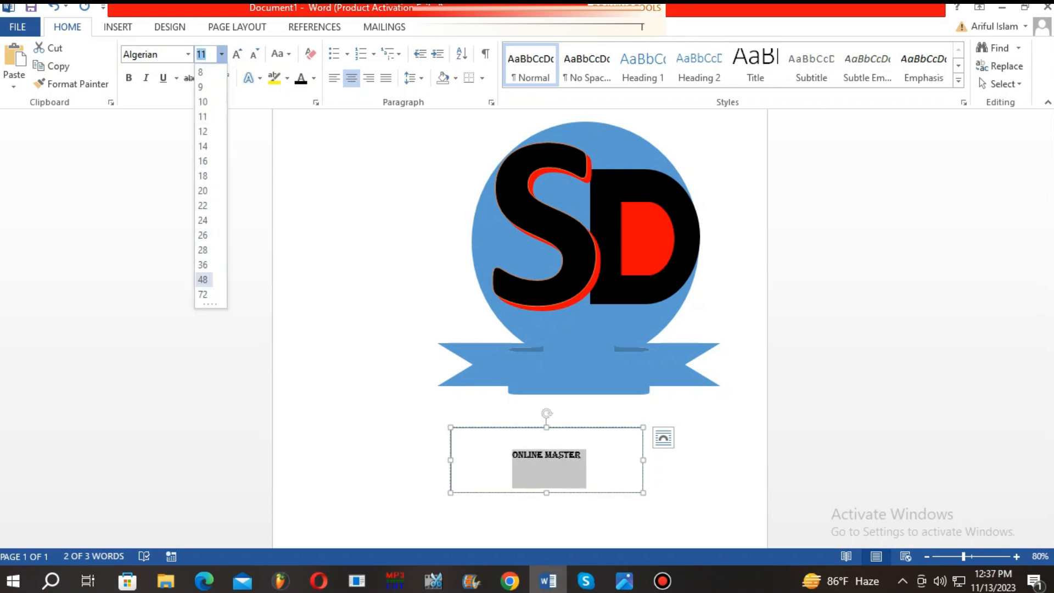
click(203, 279)
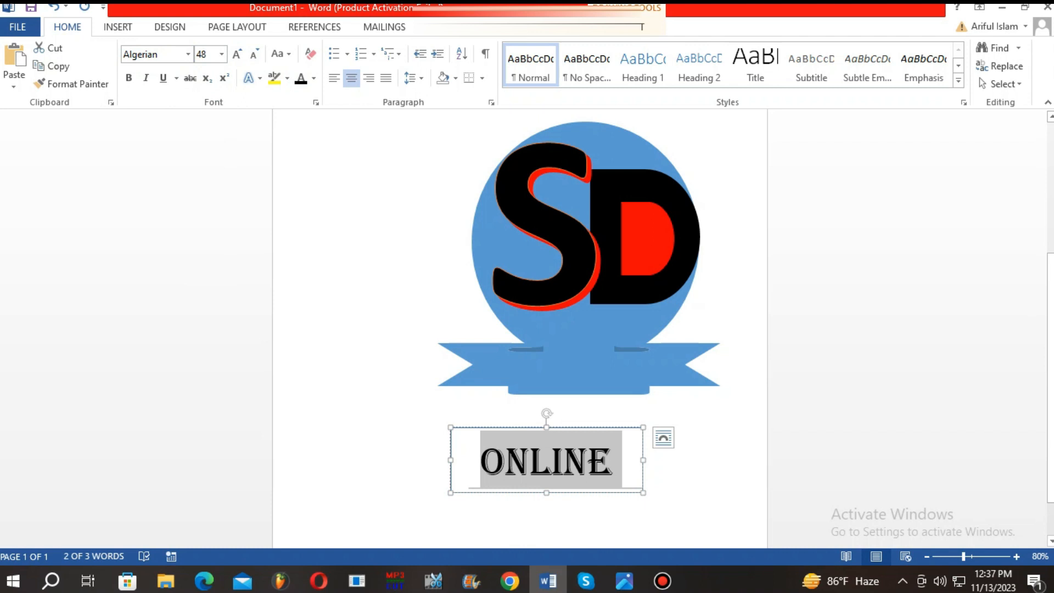
click(564, 462)
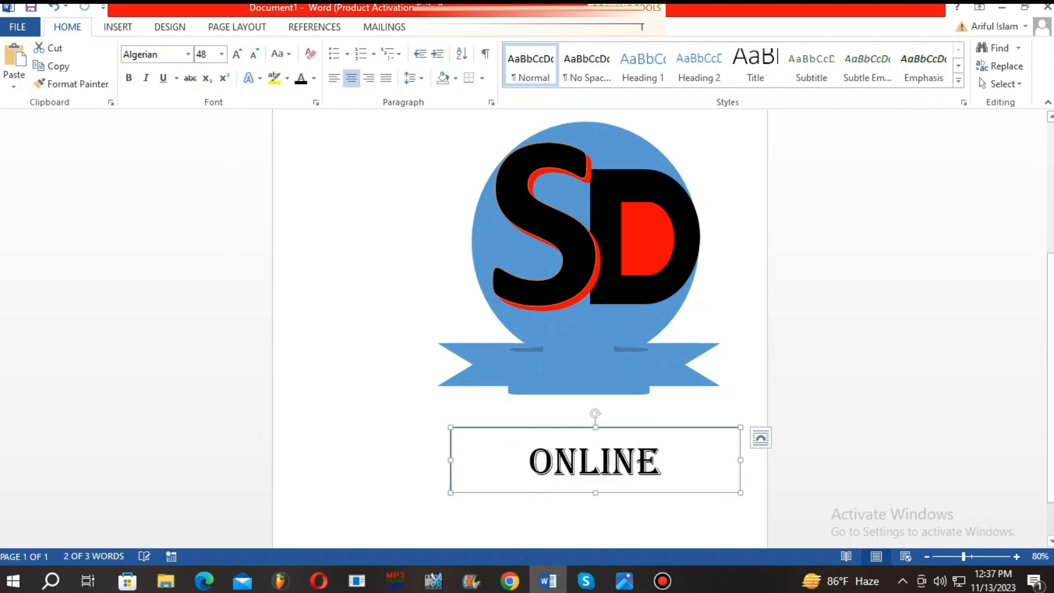
double_click(613, 461)
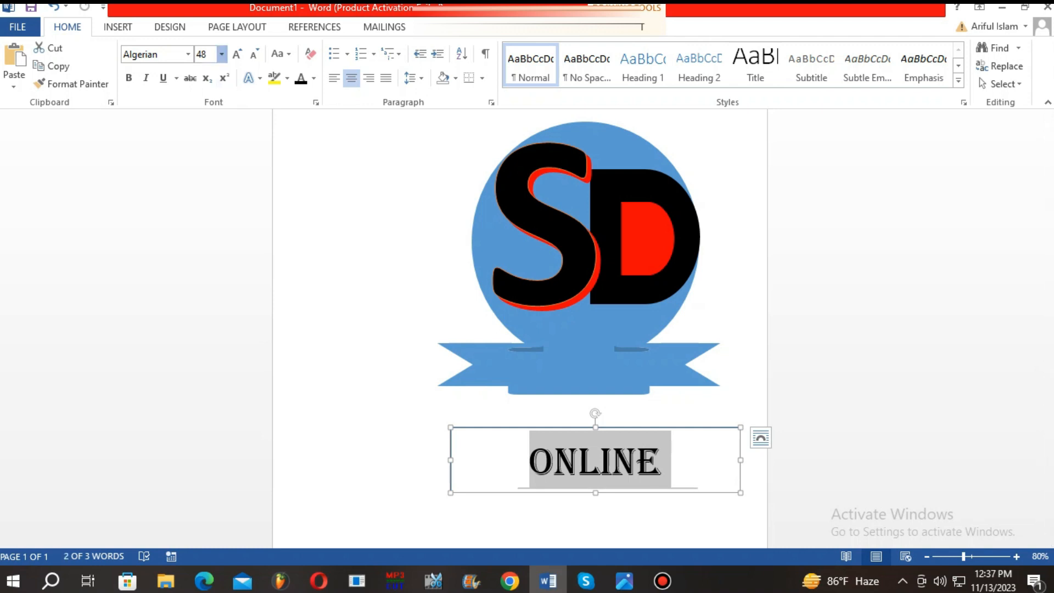
click(222, 54)
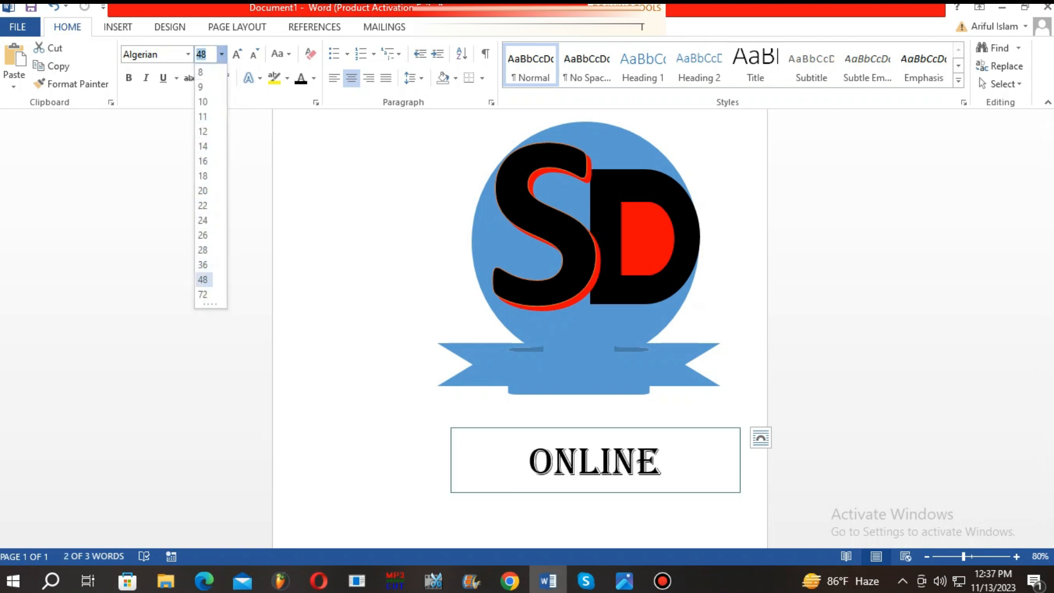
click(202, 251)
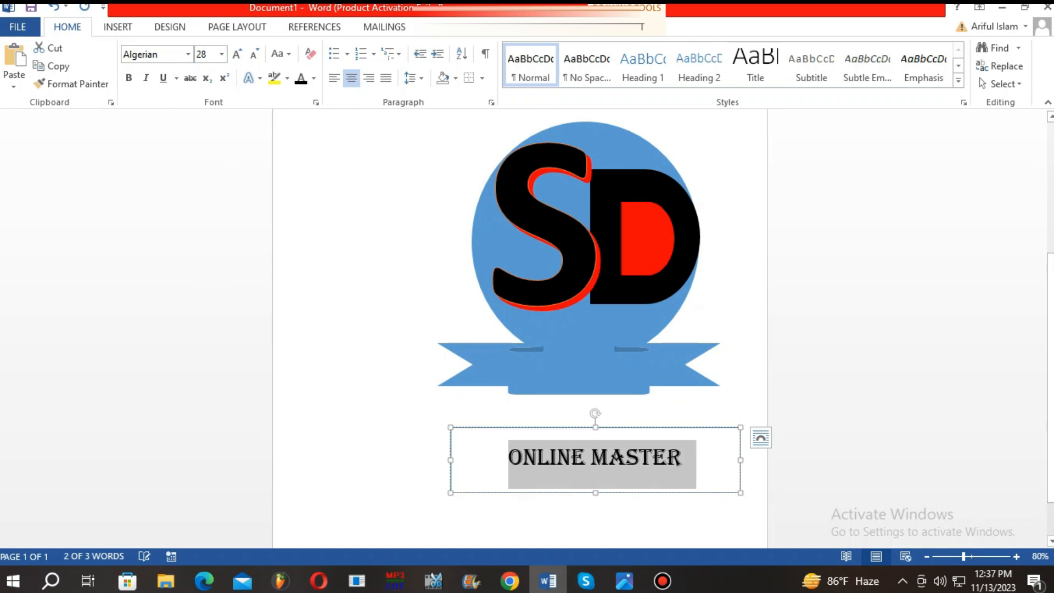
- Move the "Online Master" box onto the ribbon and format its text as 36 pt bold
drag(451, 467, 439, 375)
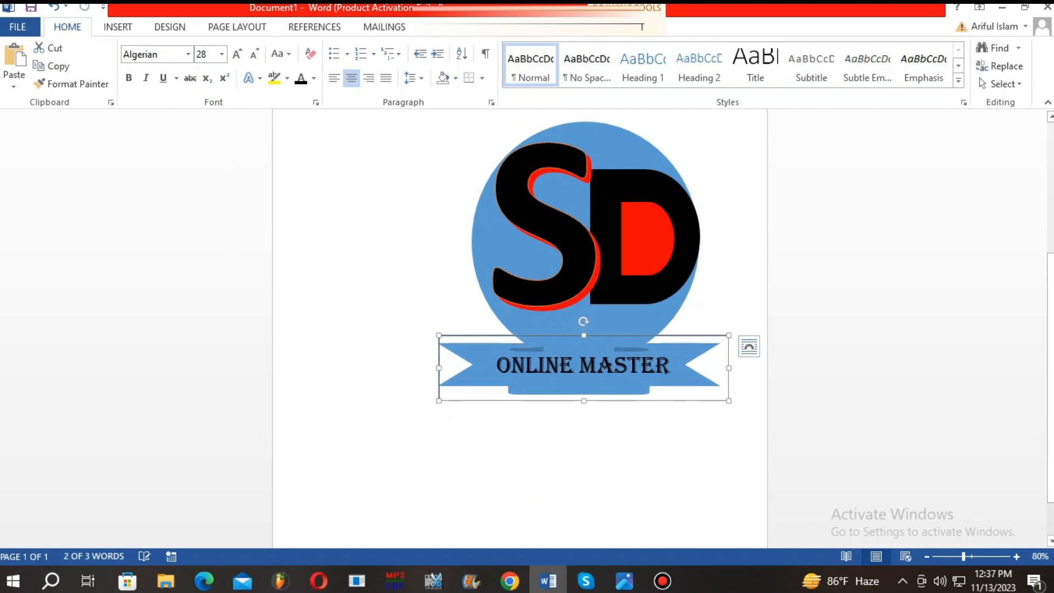
triple_click(591, 369)
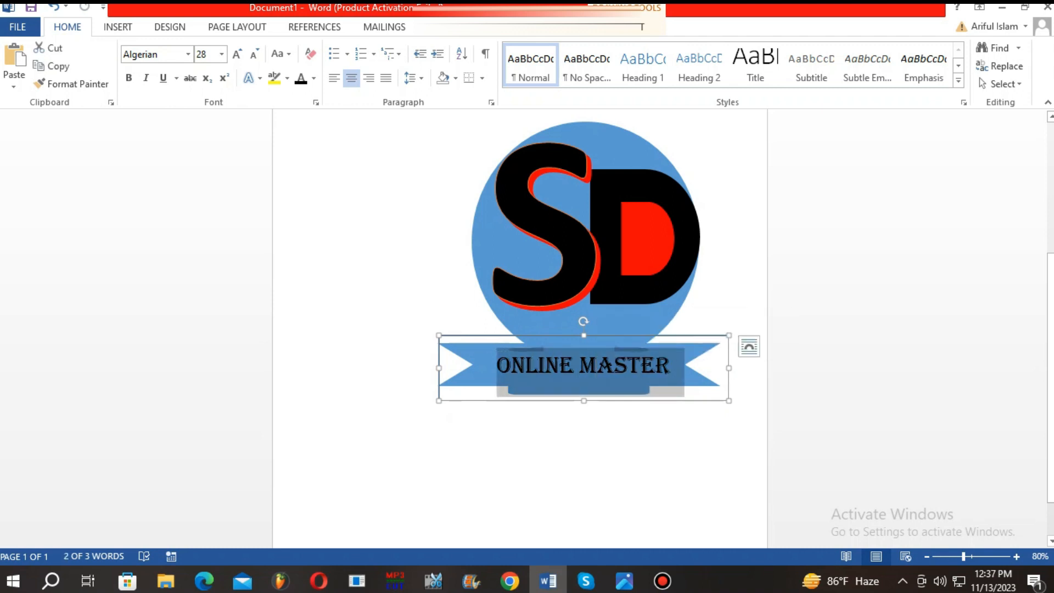
click(221, 54)
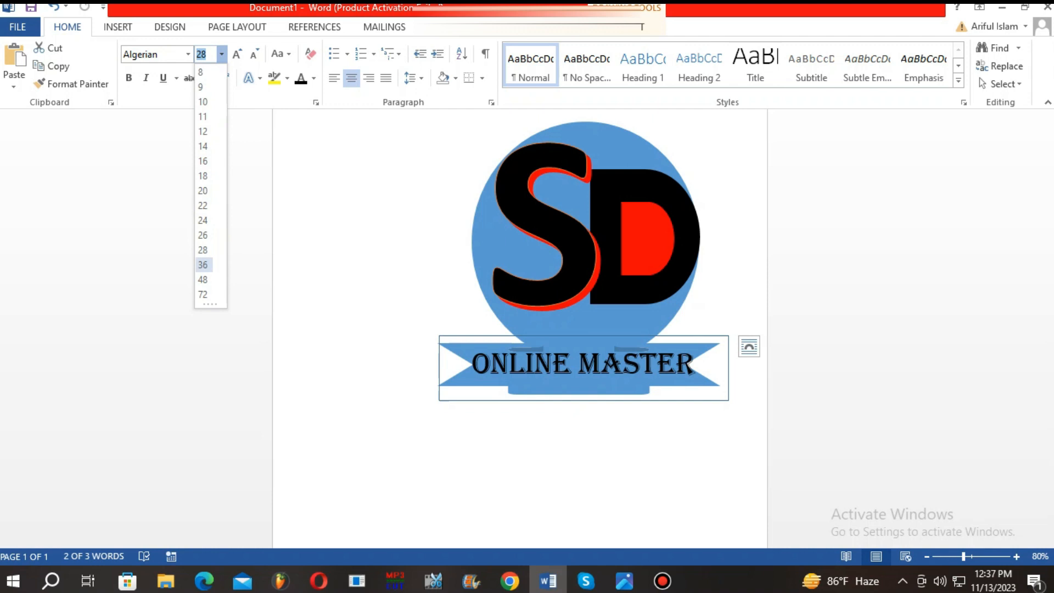
click(203, 265)
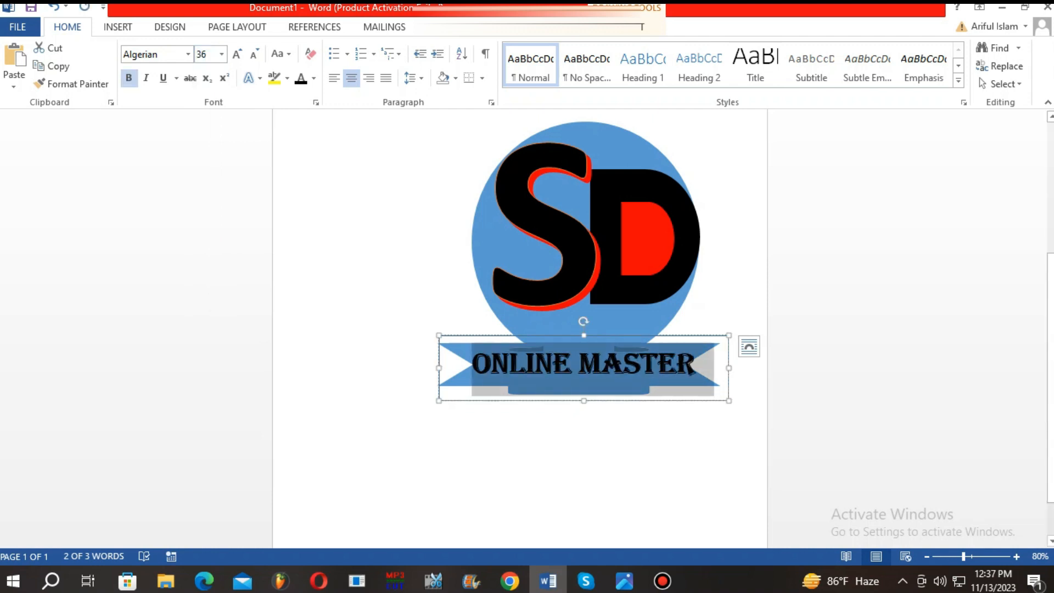
- Narrow the "Online Master" box slightly and set its text size to 28 pt
drag(729, 368, 708, 367)
double_click(502, 365)
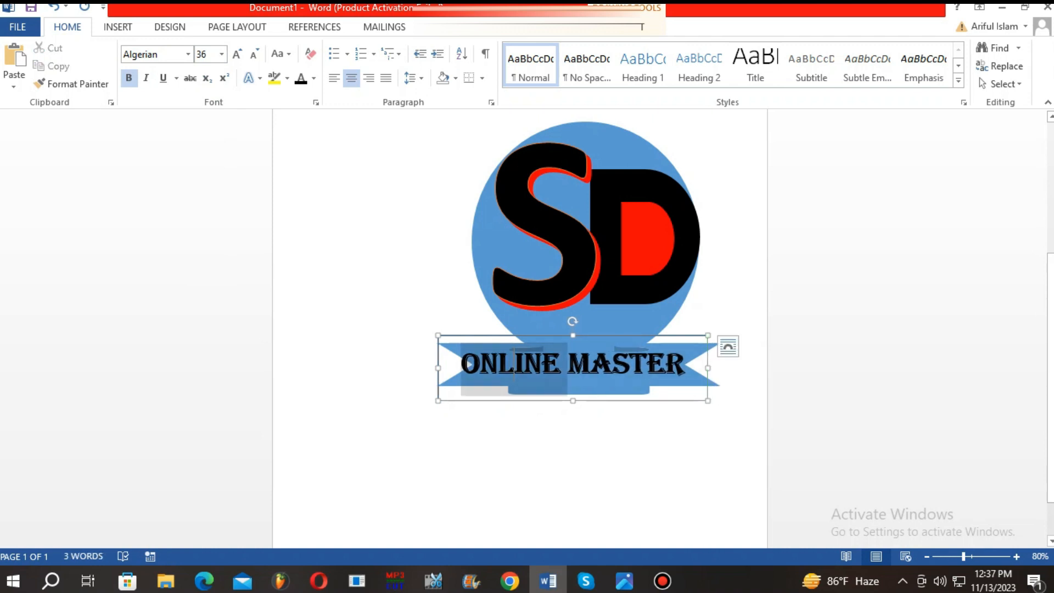
drag(463, 365, 564, 366)
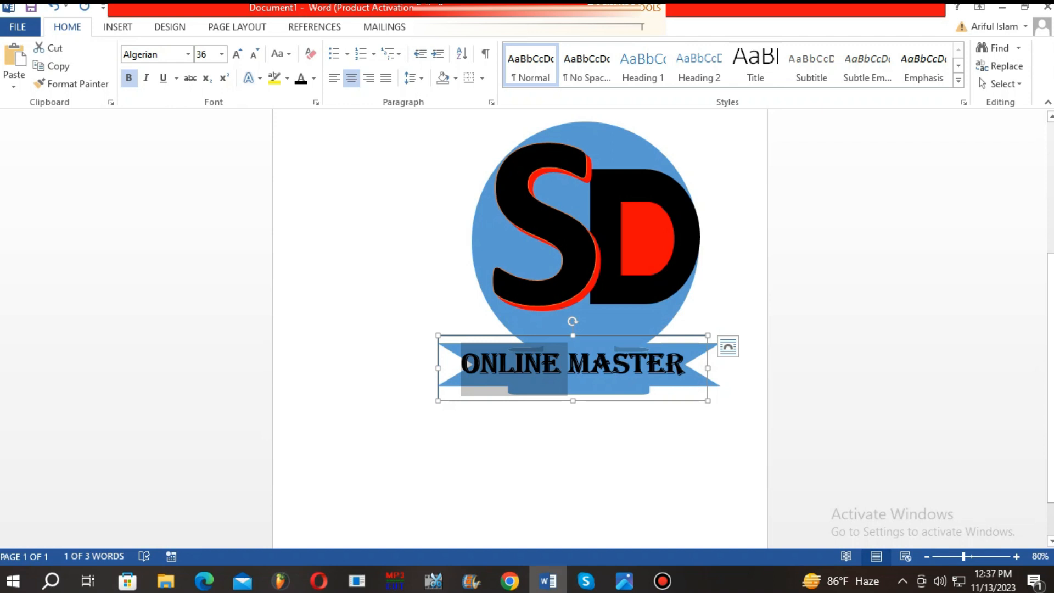
drag(565, 366, 703, 366)
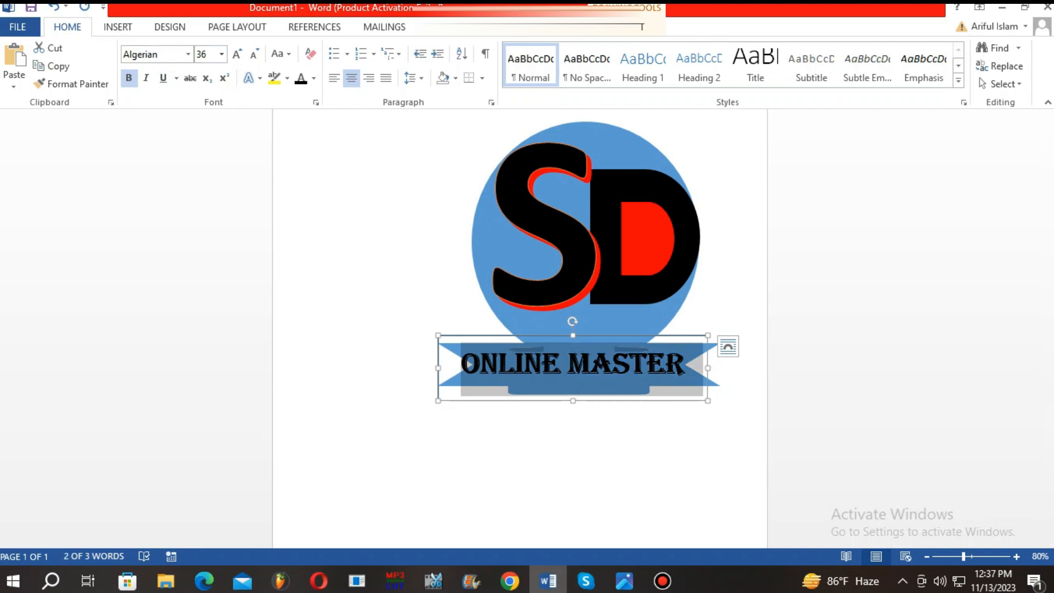
click(221, 53)
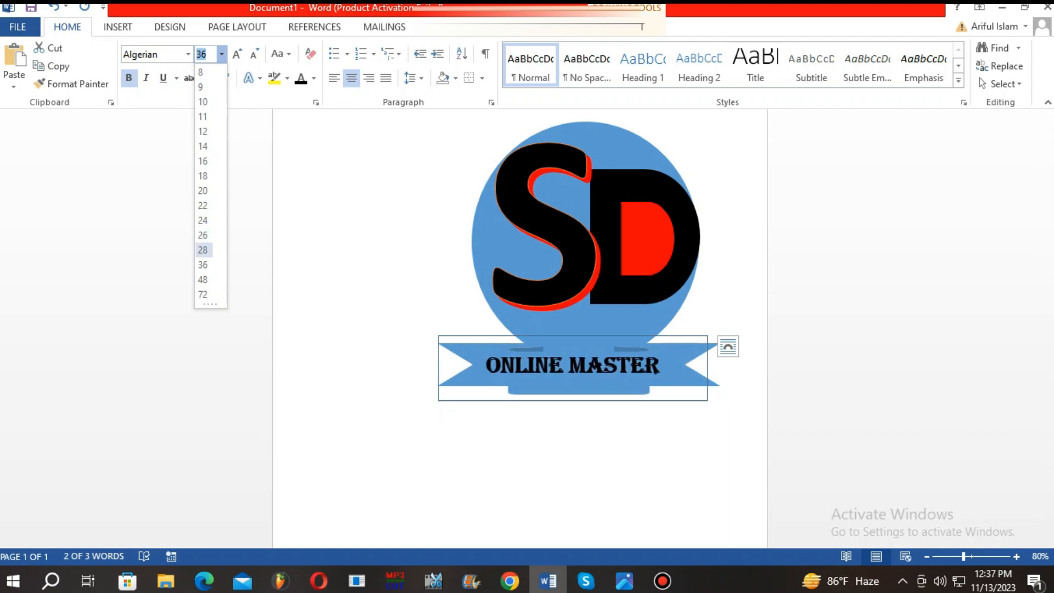
click(203, 250)
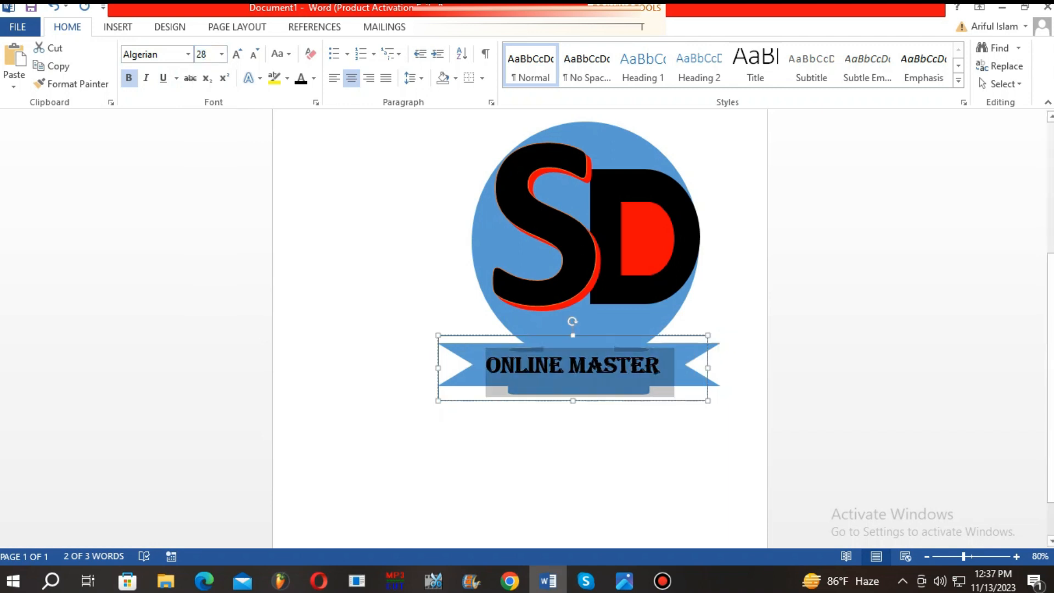
- Nudge the "Online Master" box slightly right and down to centre its text on the ribbon
click(333, 130)
scroll(519, 329, down, 2)
click(604, 448)
key(Right)
key(Right)
key(Right)
key(Right)
key(Right)
key(Right)
key(Right)
key(Down)
key(Down)
key(Down)
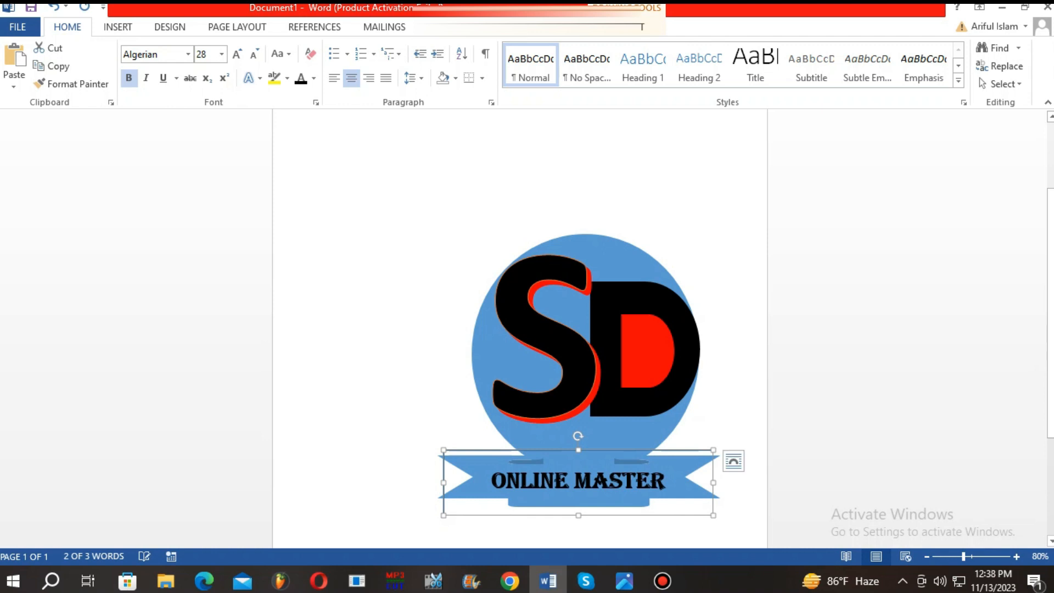
click(332, 130)
scroll(520, 330, down, 3)
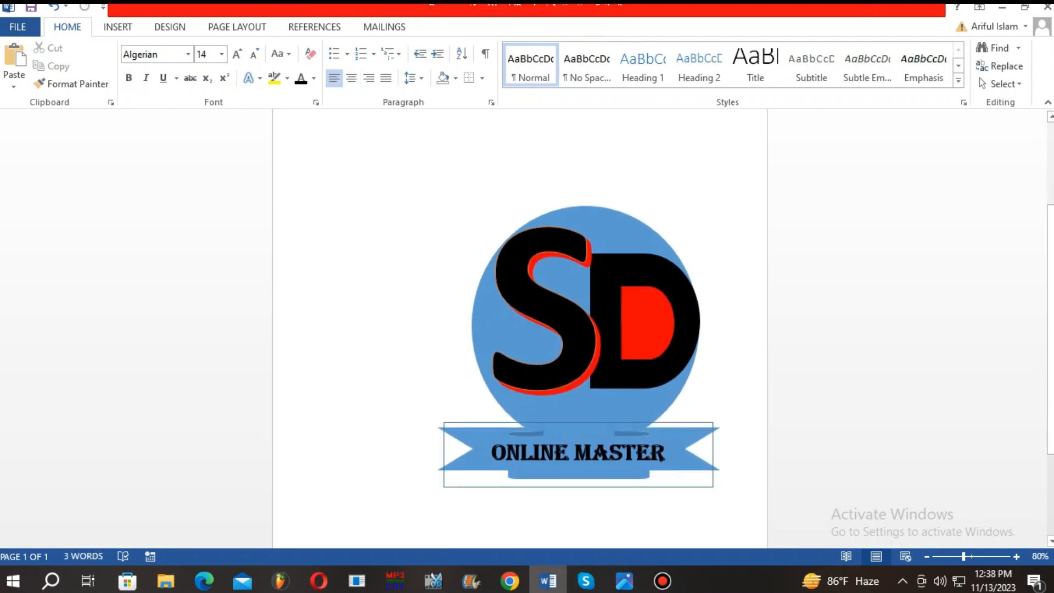
click(666, 454)
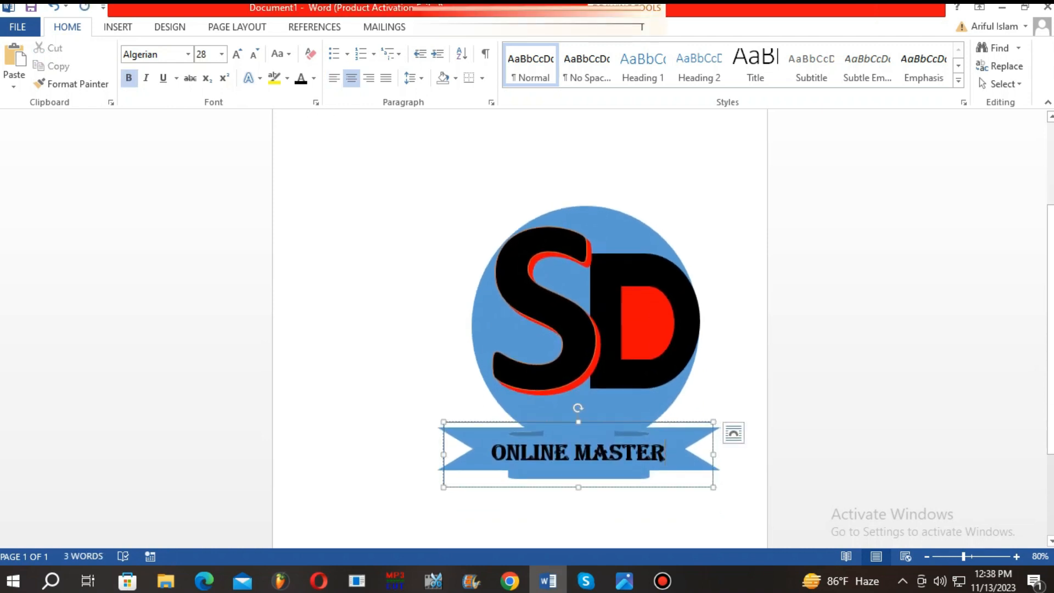
click(333, 130)
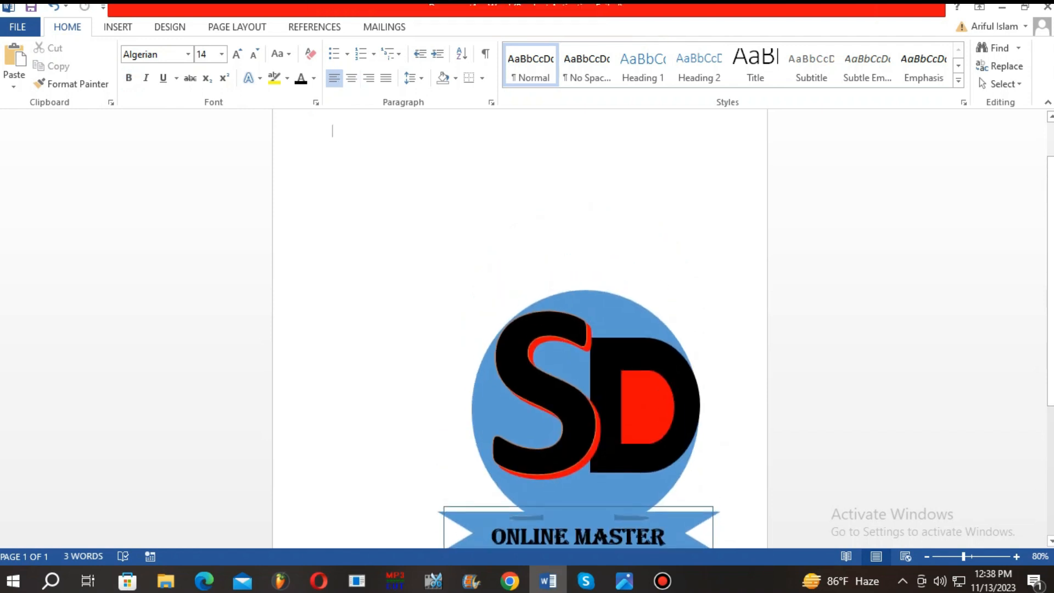
scroll(519, 330, down, 2)
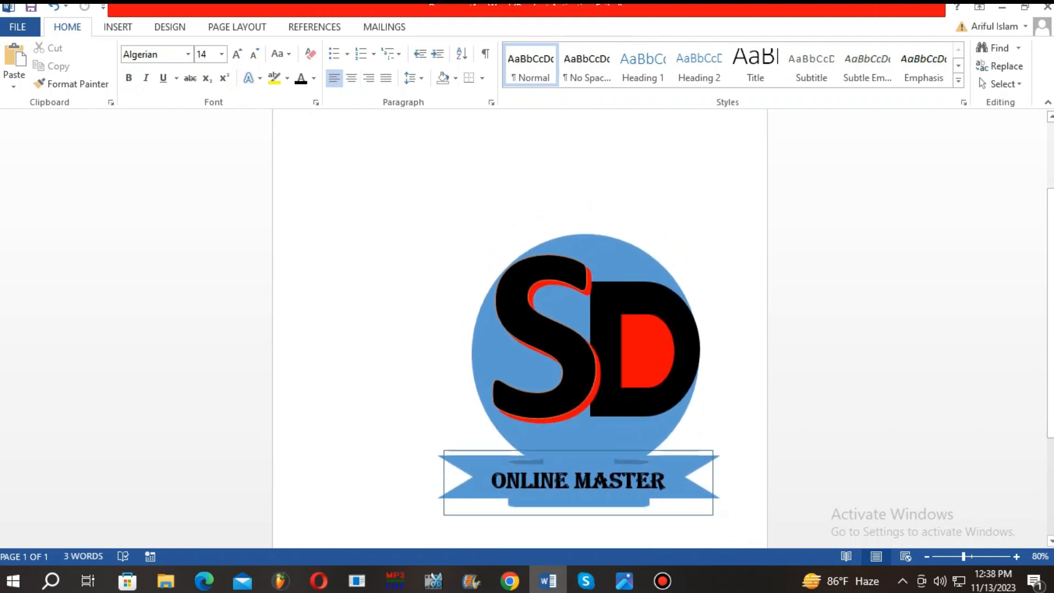
scroll(578, 346, down, 1)
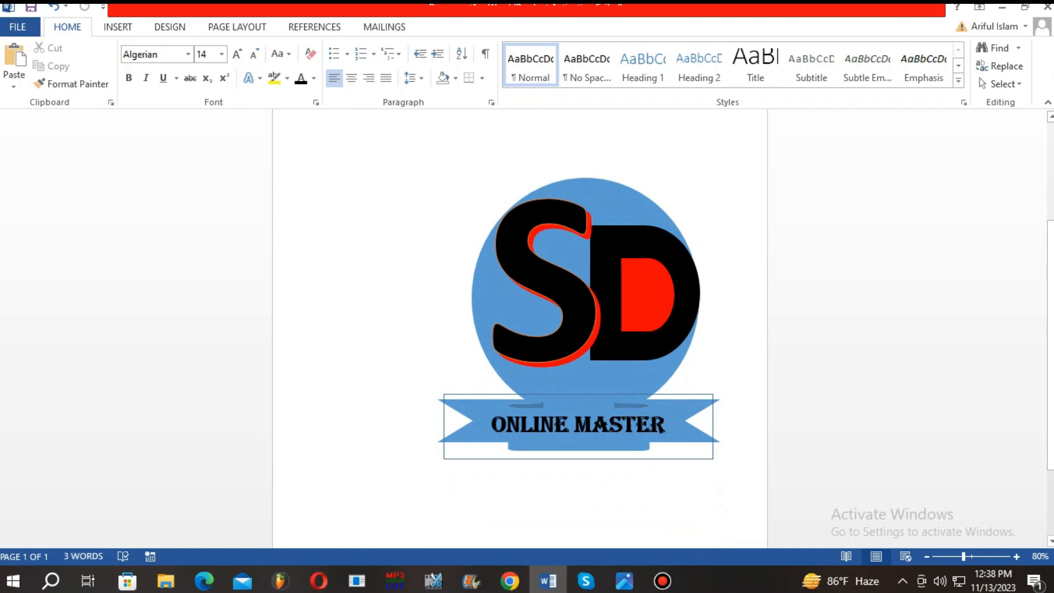
- Set the "Online Master" box to No Outline and deselect it
click(609, 428)
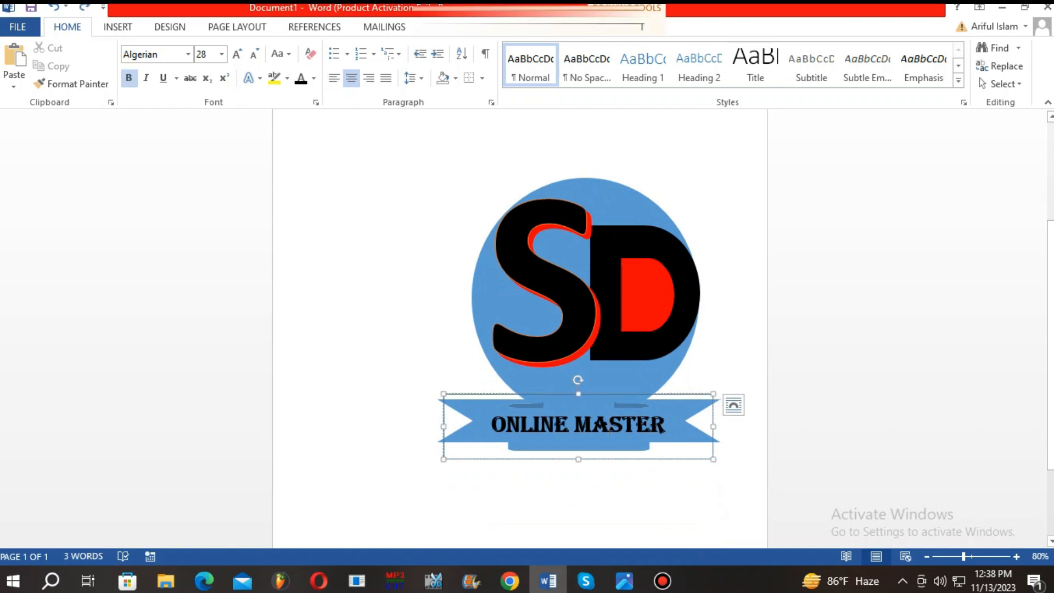
double_click(610, 394)
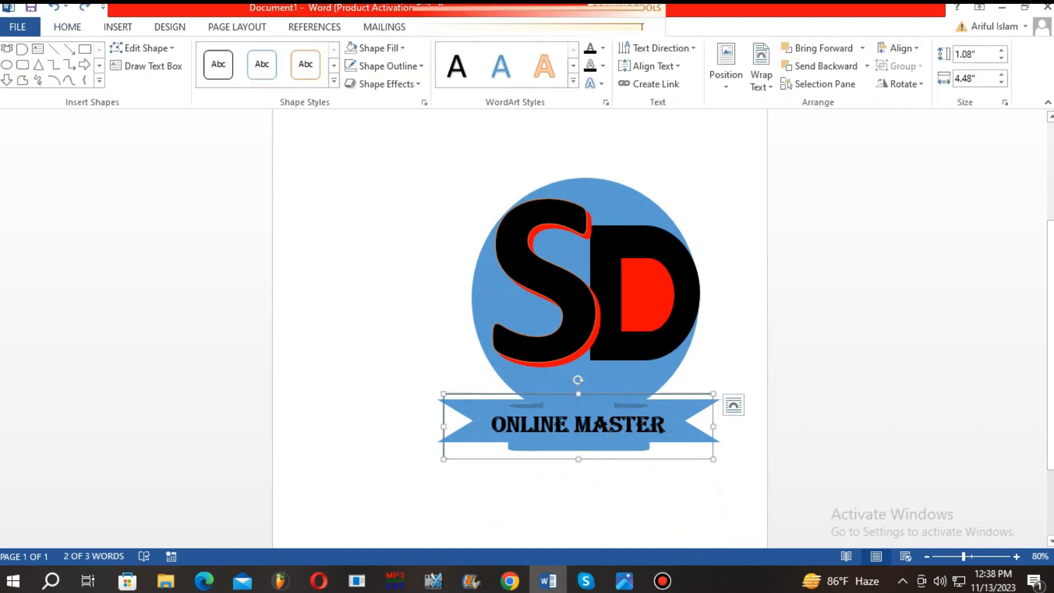
click(385, 66)
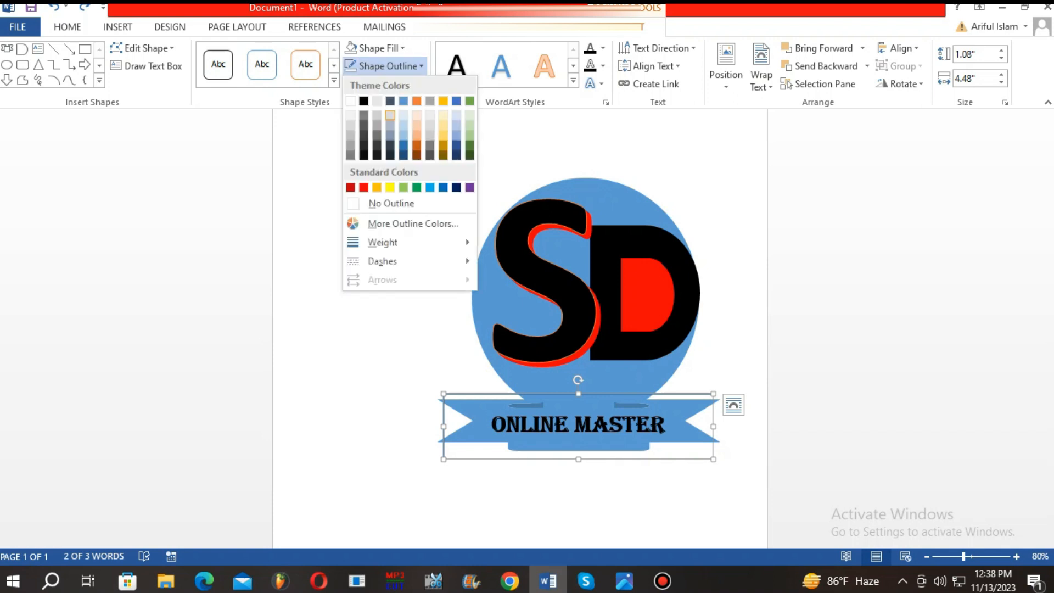
click(391, 203)
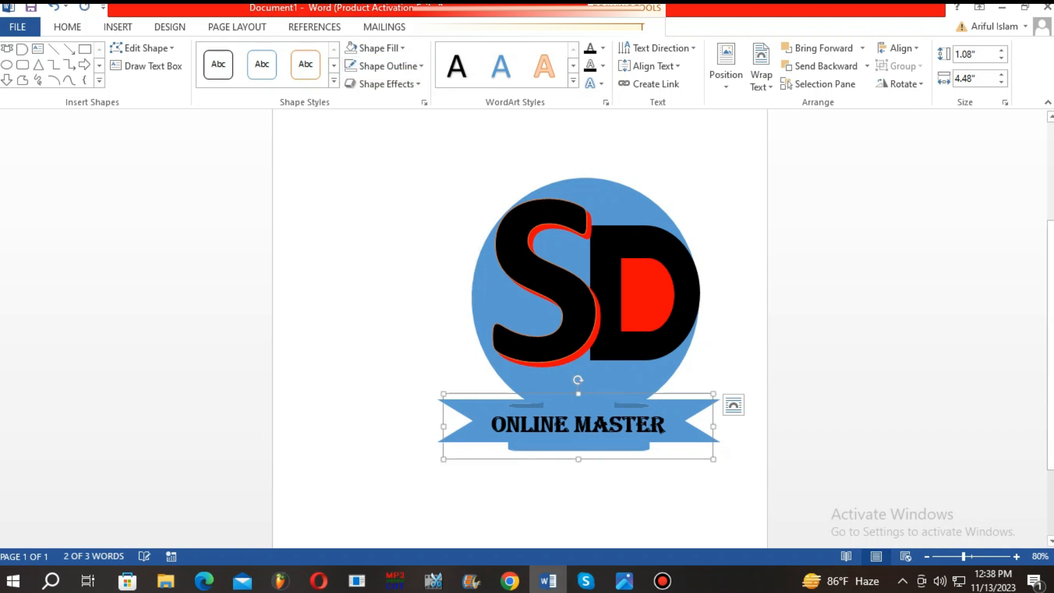
click(332, 121)
scroll(520, 328, down, 2)
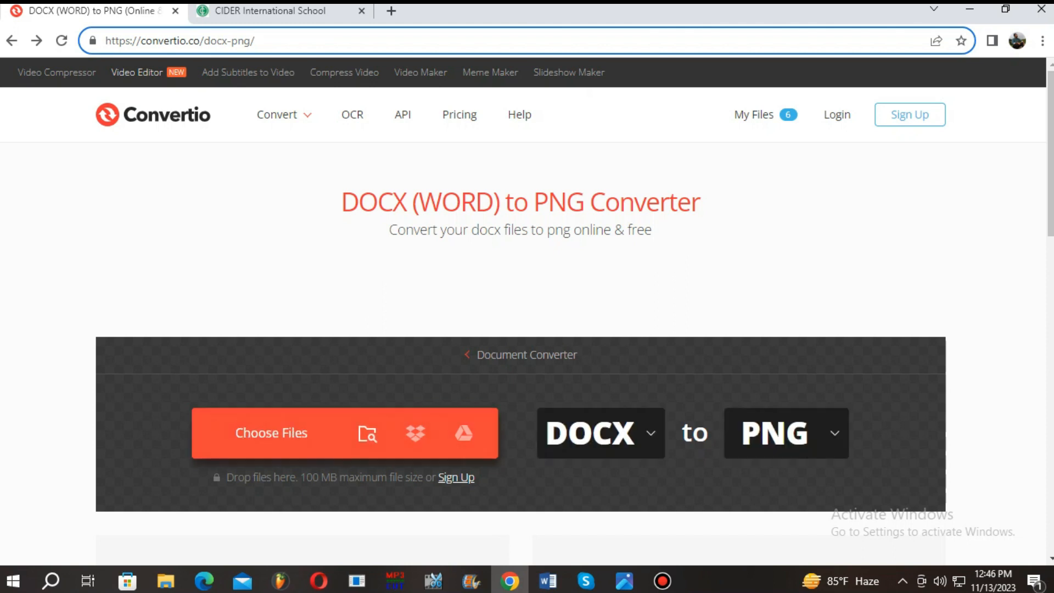
- On Convertio's DOCX to PNG converter page in the browser, add the file SD OM.docx from the Desktop
scroll(527, 296, down, 2)
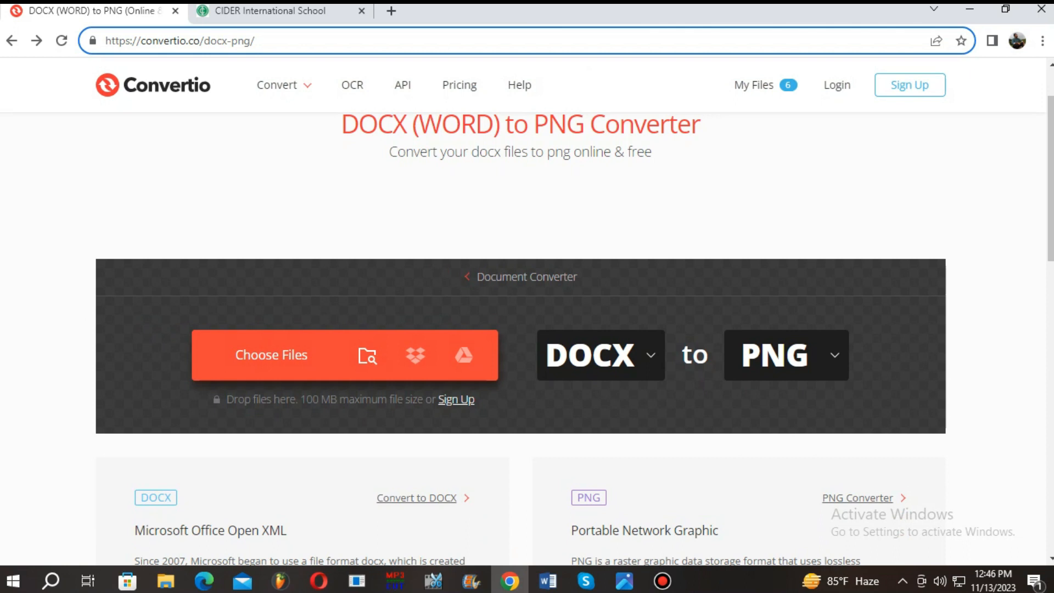
click(271, 355)
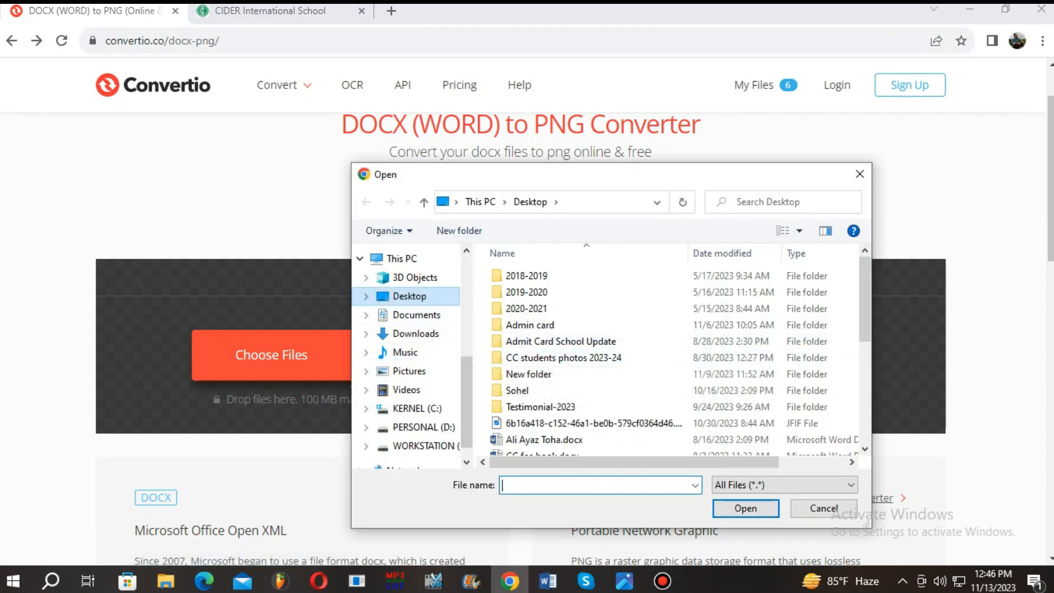
mouse_move(467, 402)
mouse_down()
mouse_move(467, 362)
mouse_move(467, 409)
mouse_up()
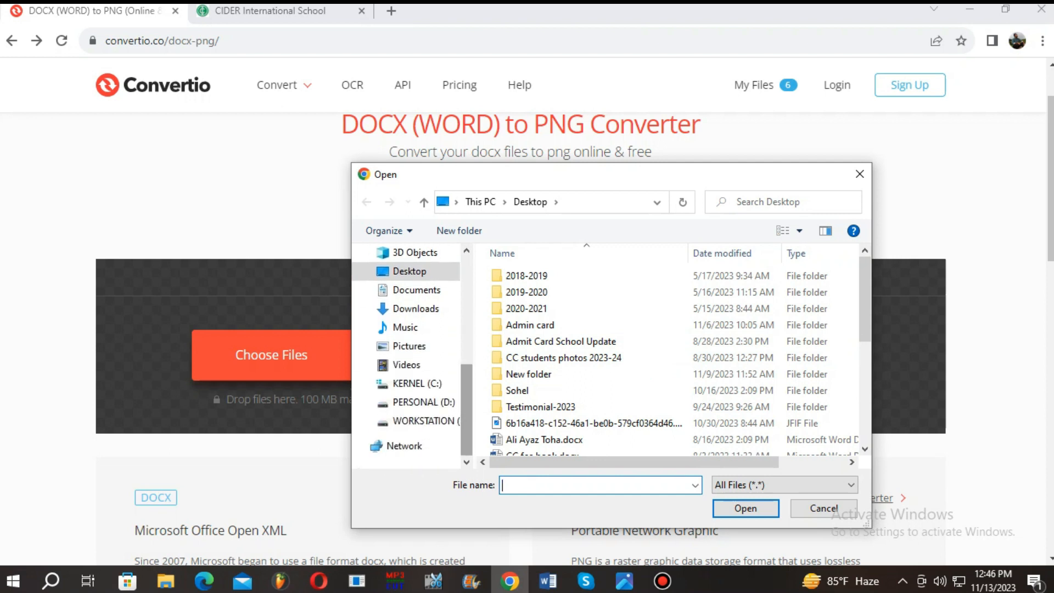
scroll(406, 313, up, 1)
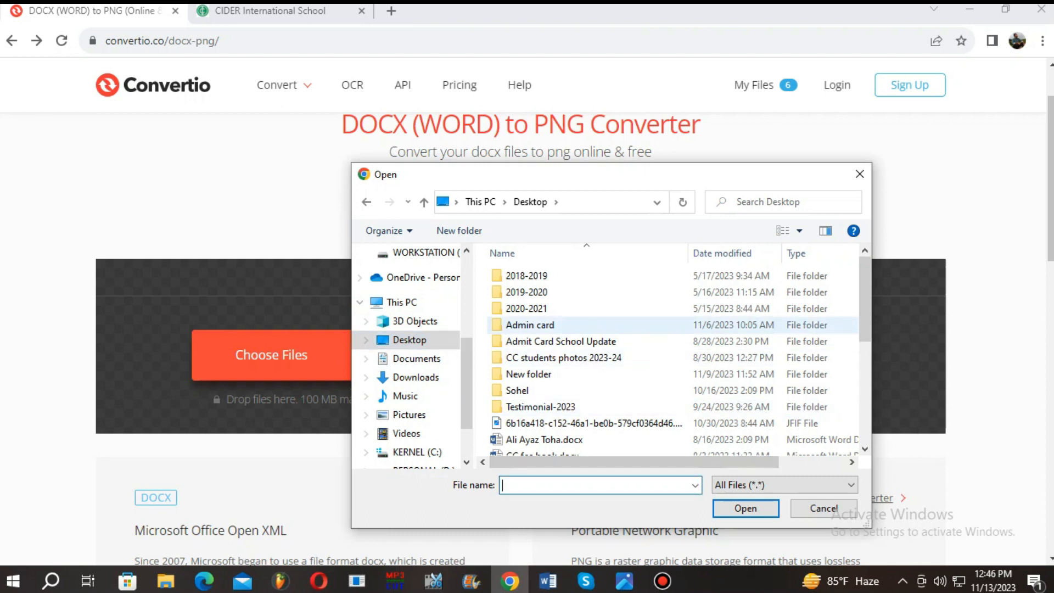
scroll(532, 325, down, 5)
click(532, 381)
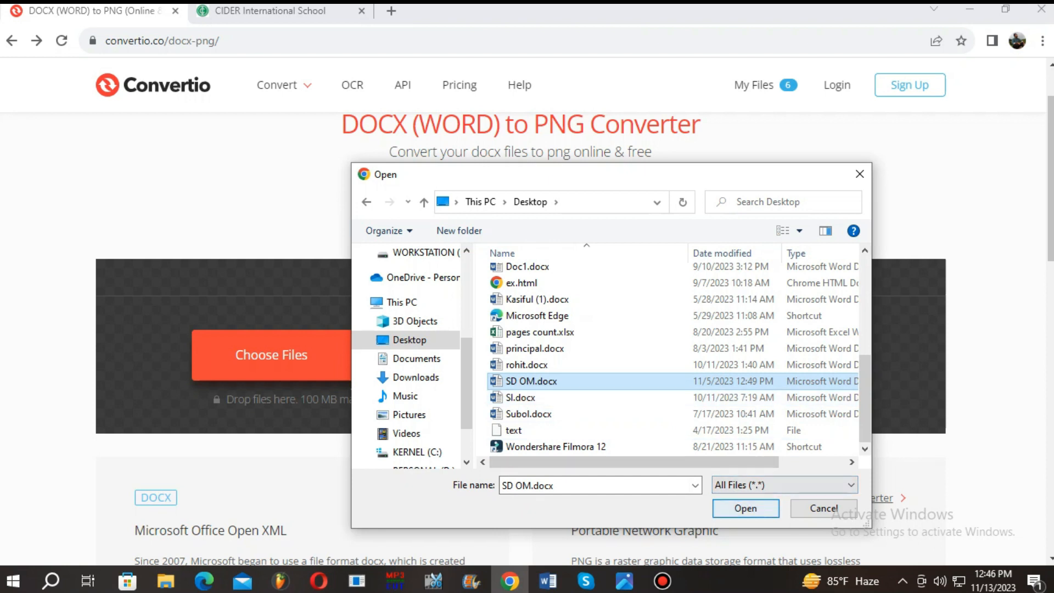
click(746, 508)
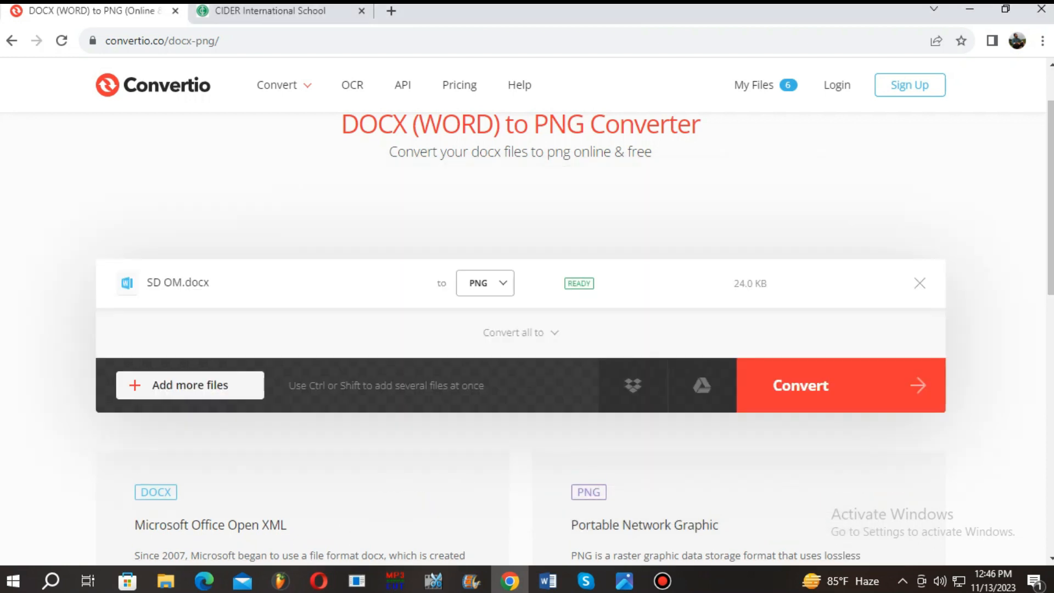
- Convert SD OM.docx to PNG and download the converted file
scroll(521, 336, down, 1)
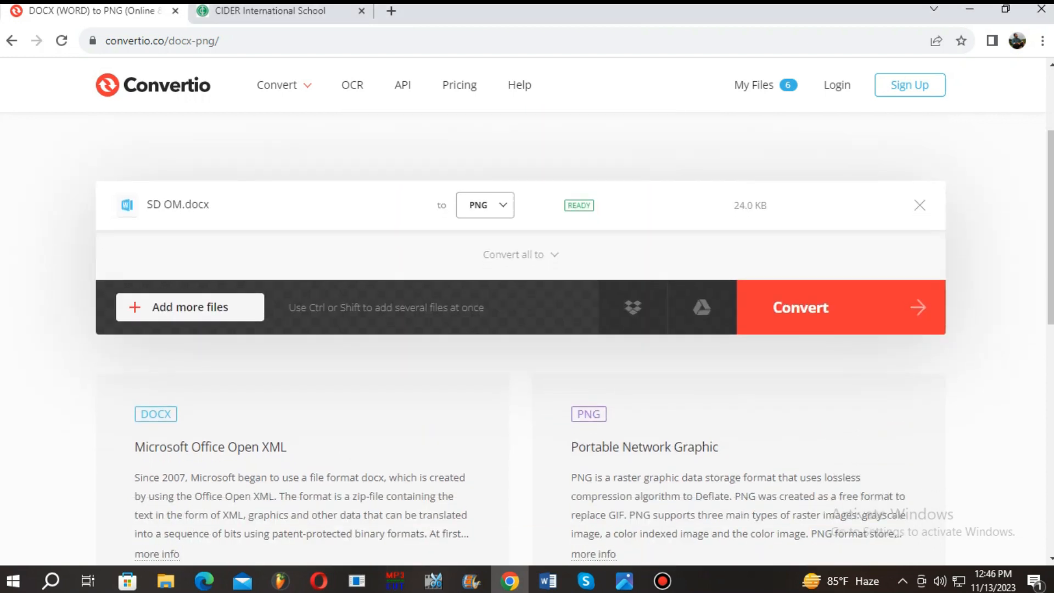
click(841, 307)
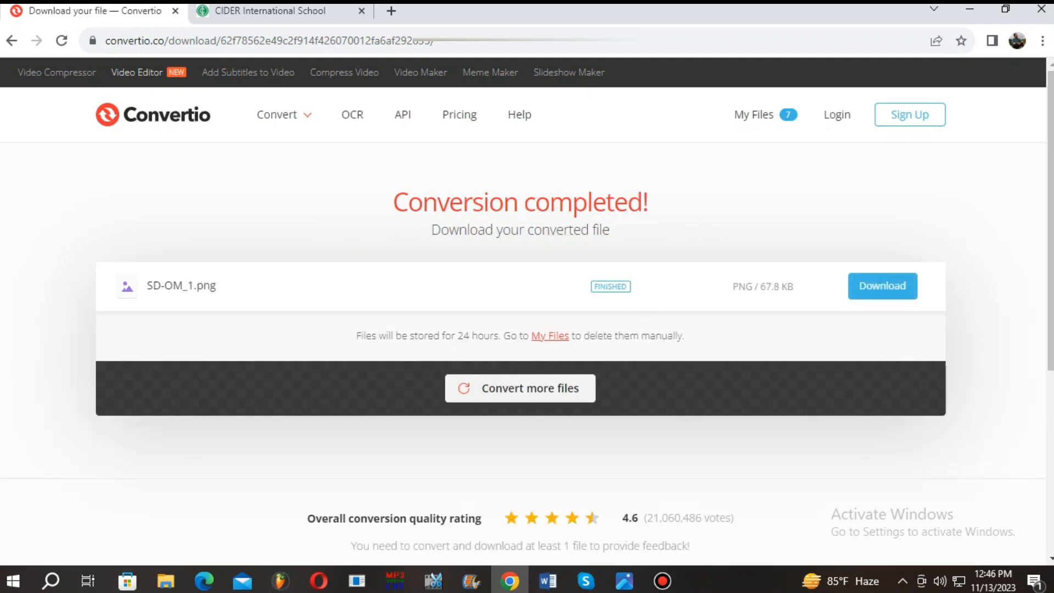
click(883, 285)
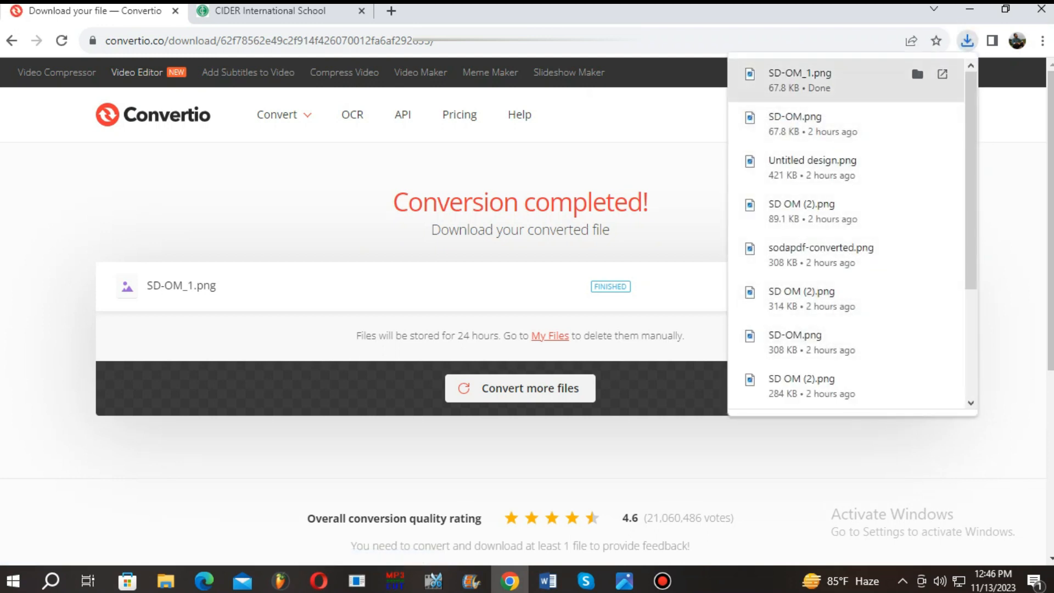
- View SD-OM_1.png from the browser's downloads and from the Downloads folder, and close the open image and folder windows
click(813, 80)
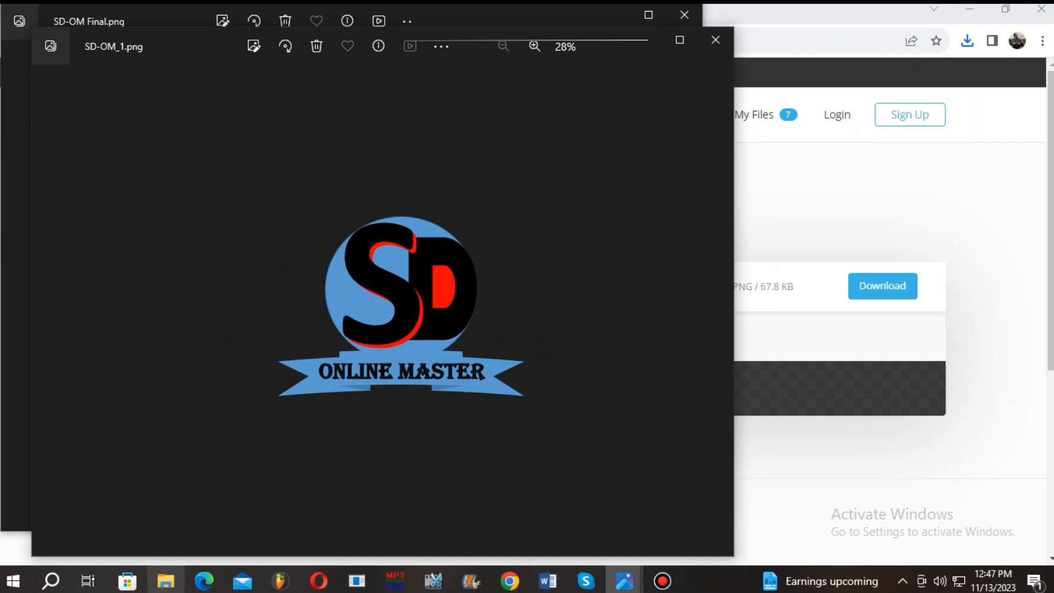
click(166, 580)
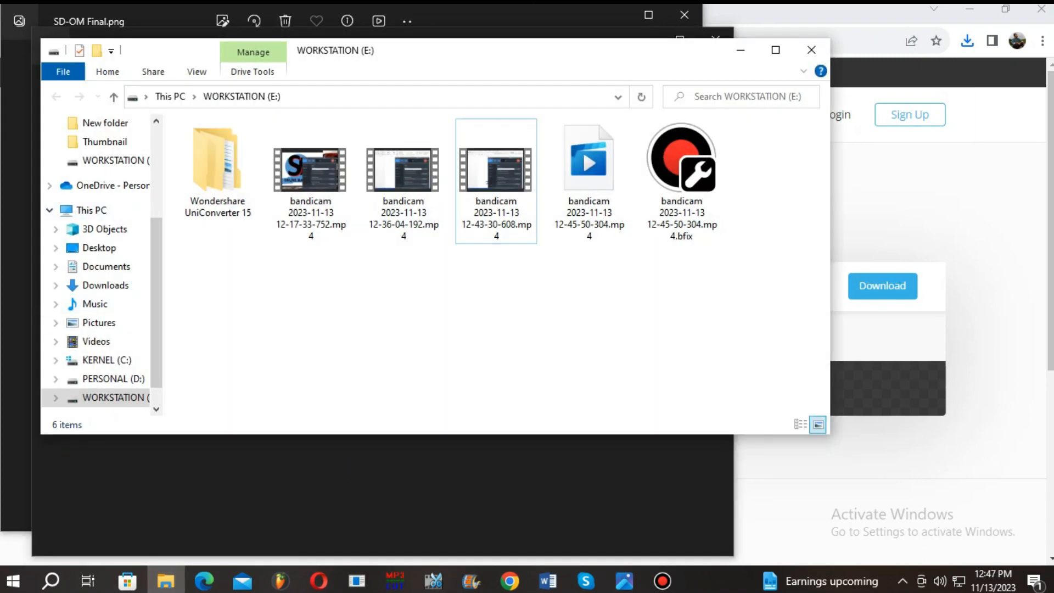
scroll(96, 247, up, 3)
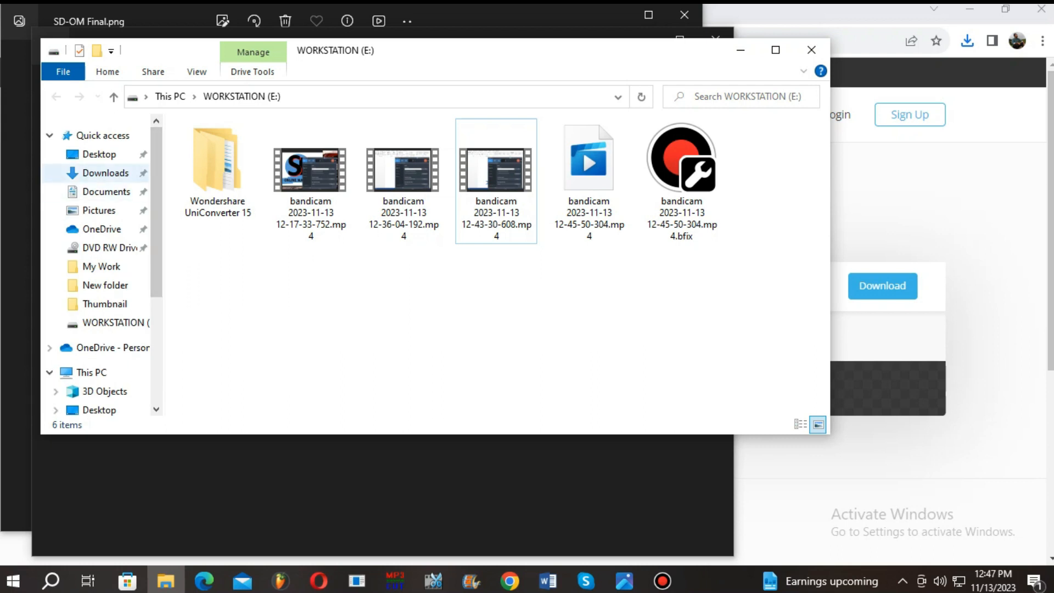
click(105, 173)
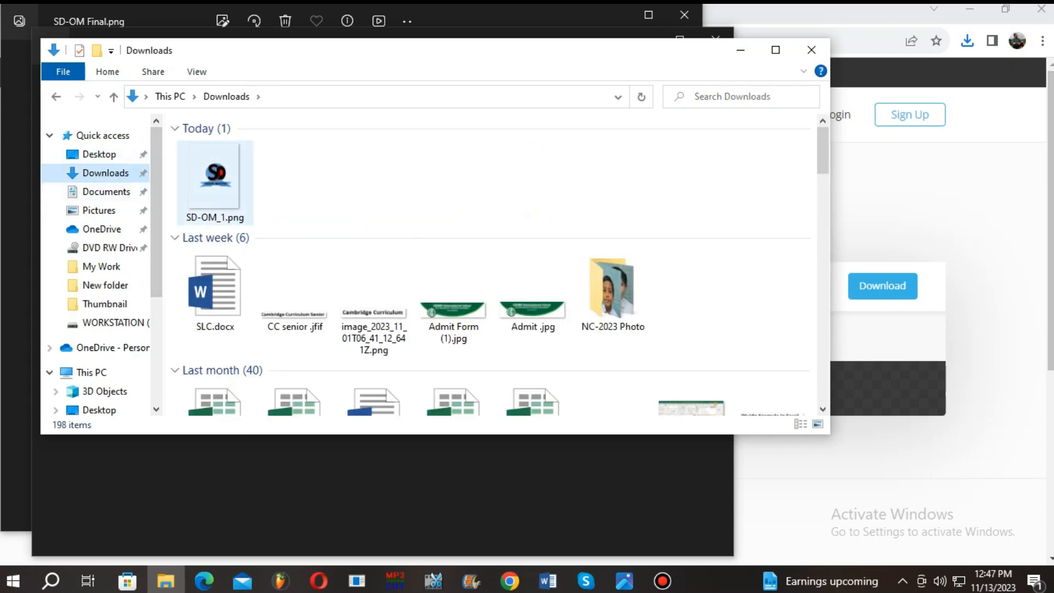
double_click(214, 175)
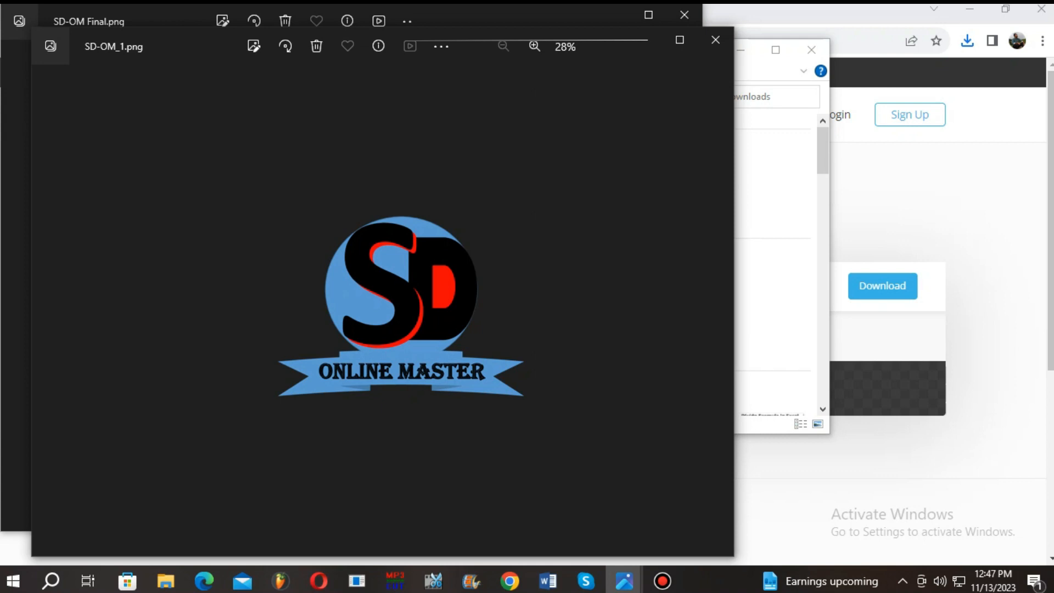
click(716, 40)
click(685, 15)
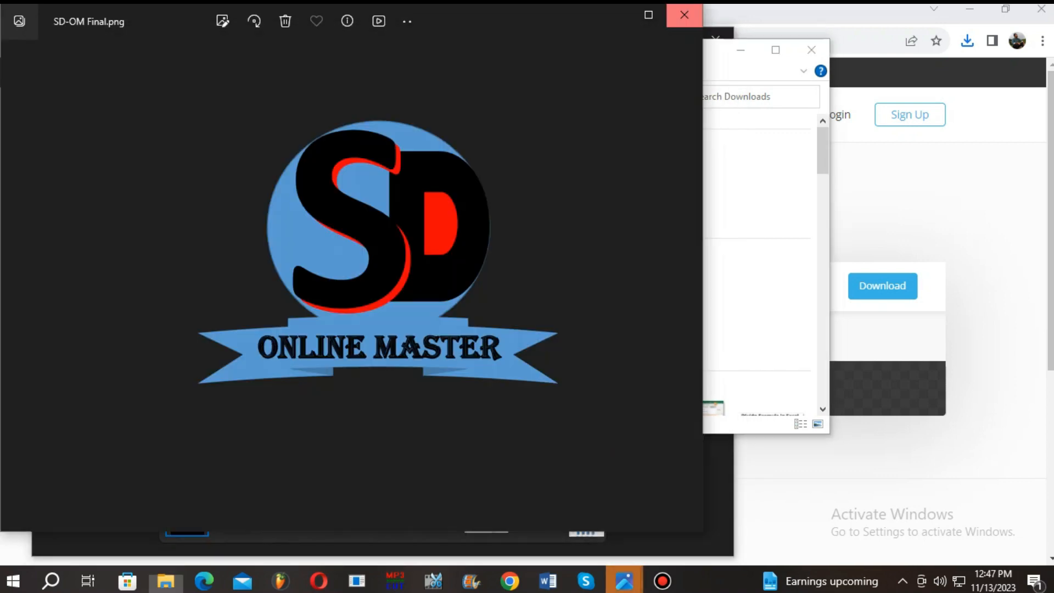
click(812, 49)
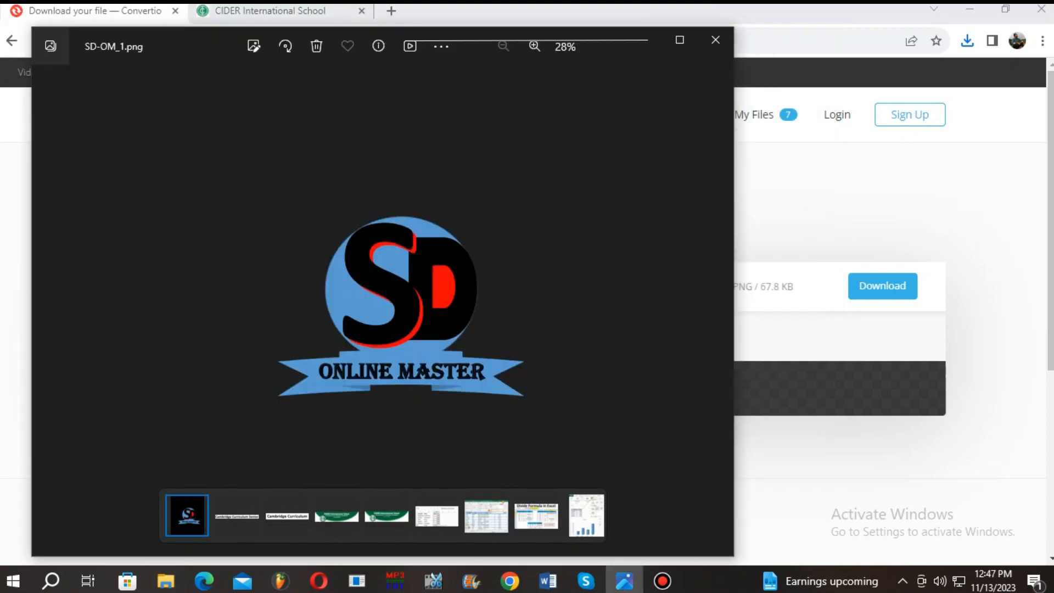
click(709, 44)
- Check the recent download history, download the converted PNG again and view the new copy enlarged before closing it
click(967, 40)
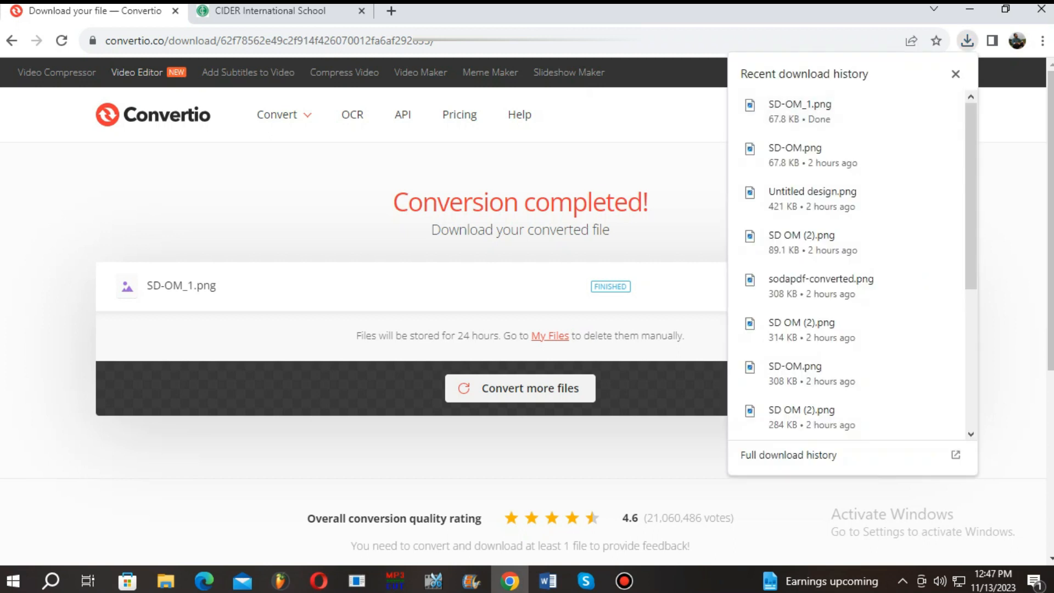
click(967, 41)
click(883, 286)
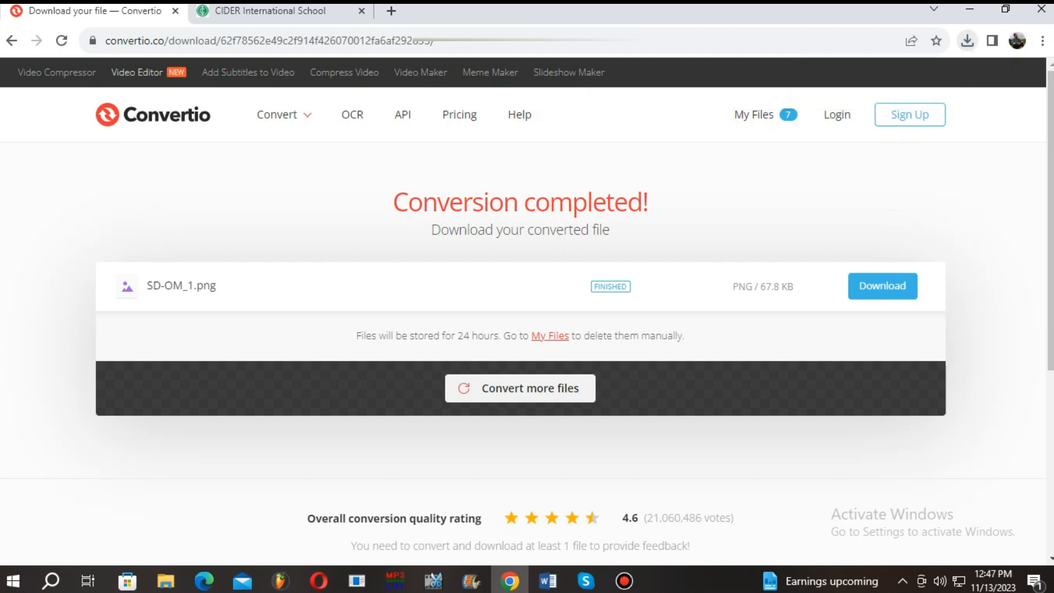
click(968, 40)
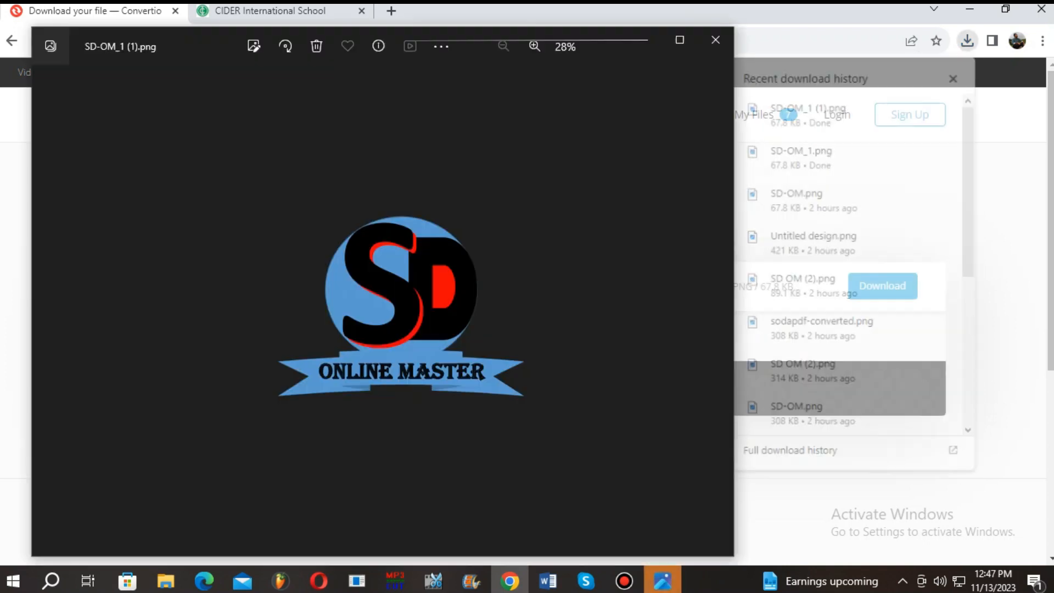
scroll(383, 315, up, 2)
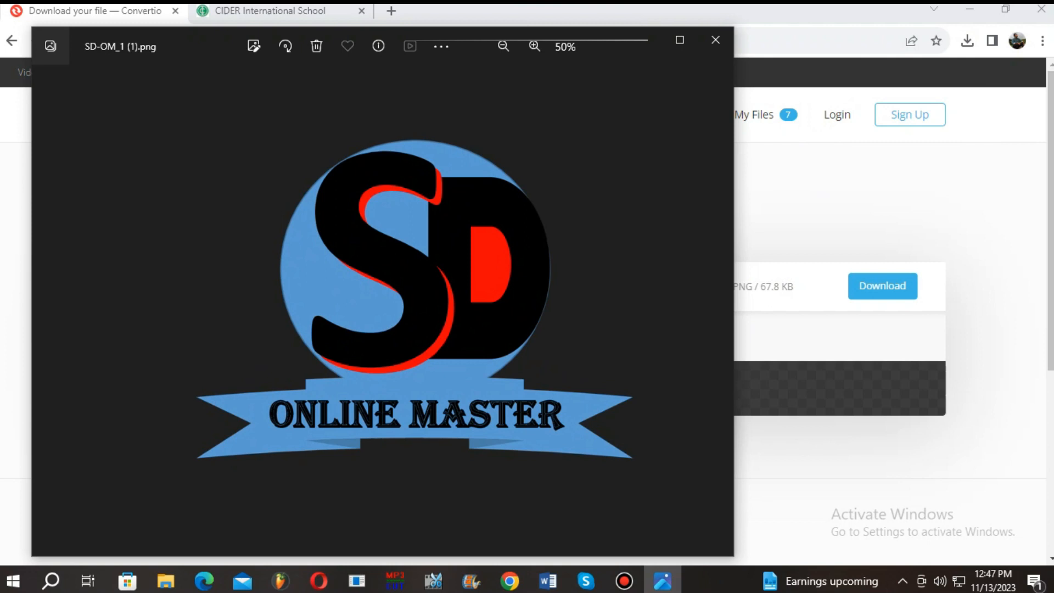
click(716, 40)
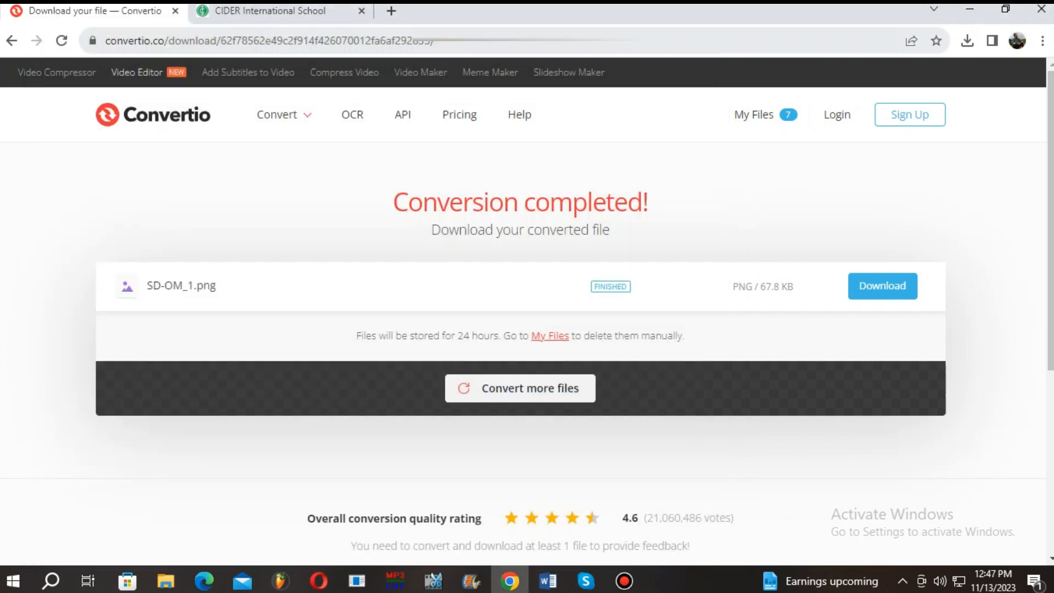